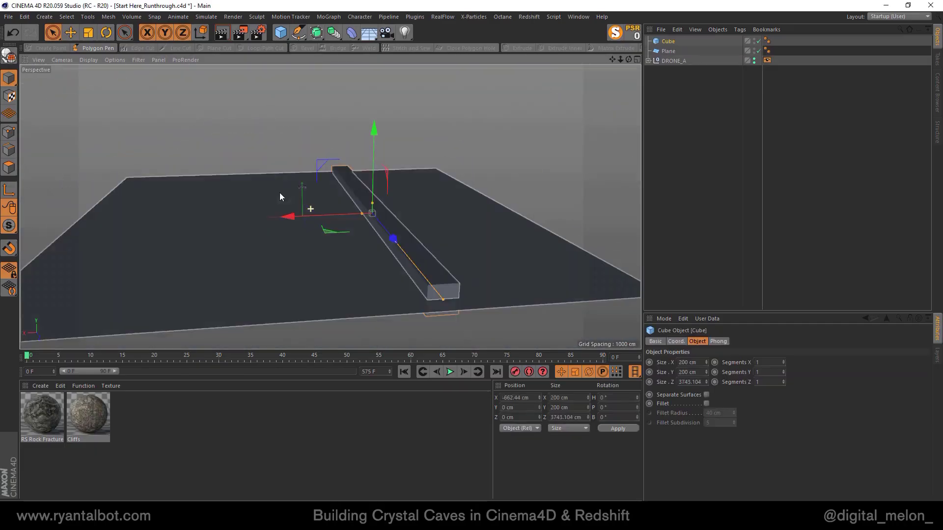
Step: Stretch a cube along X and group the selected cubes under a null with Alt+G
left_click_drag(343, 280, 326, 278)
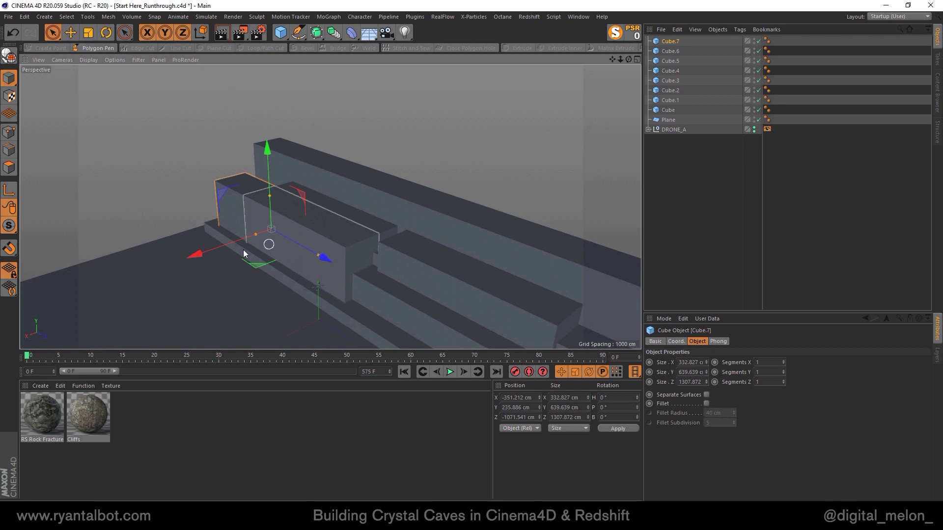
left_click(674, 43)
key("alt+g")
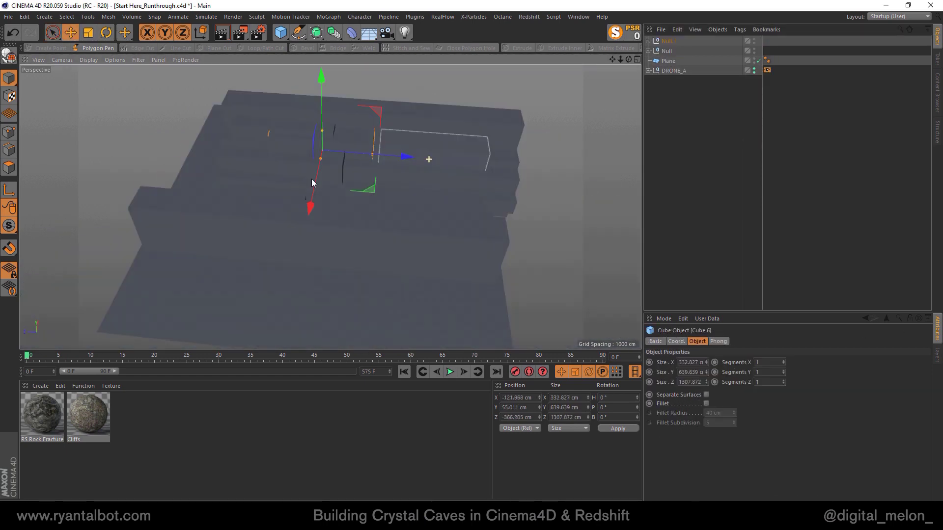
left_click_drag(486, 260, 371, 188, "alt")
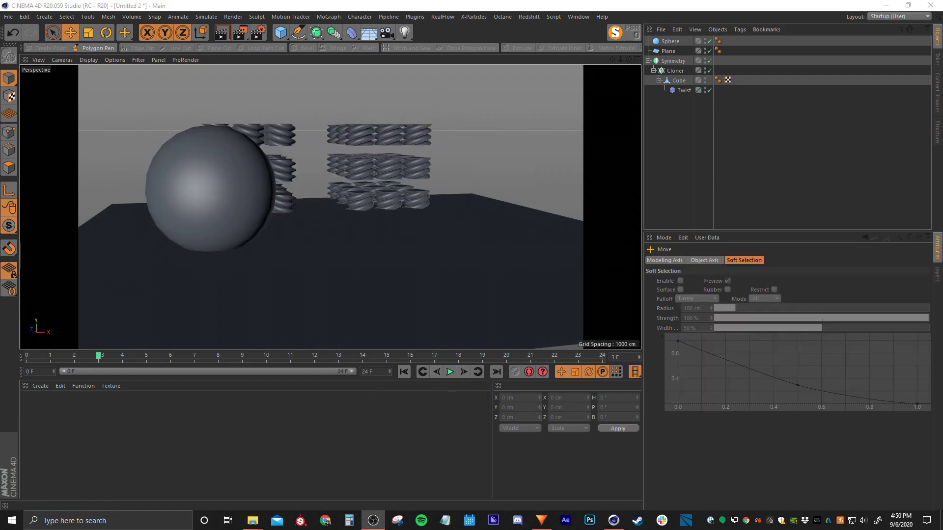
Step: Play the sphere and twisted-clone animation and pause it around frame 14
left_click(451, 373)
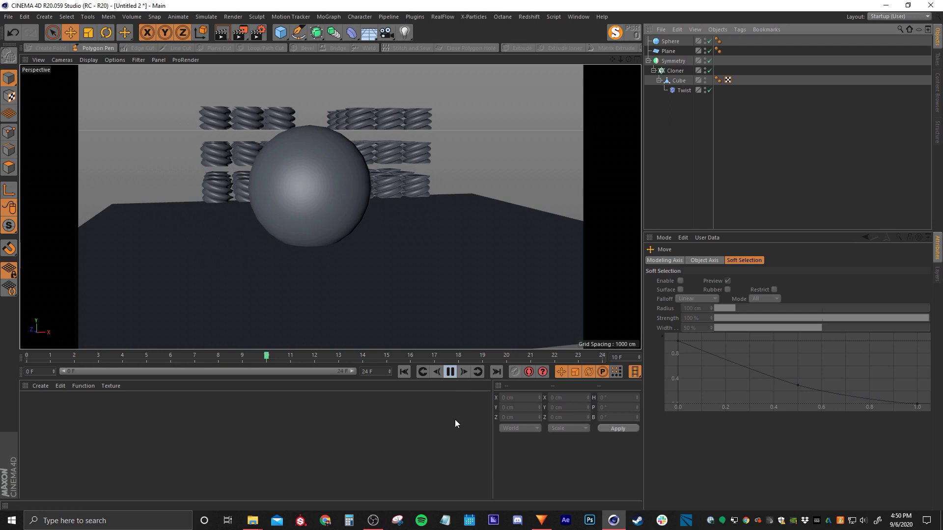
left_click(450, 371)
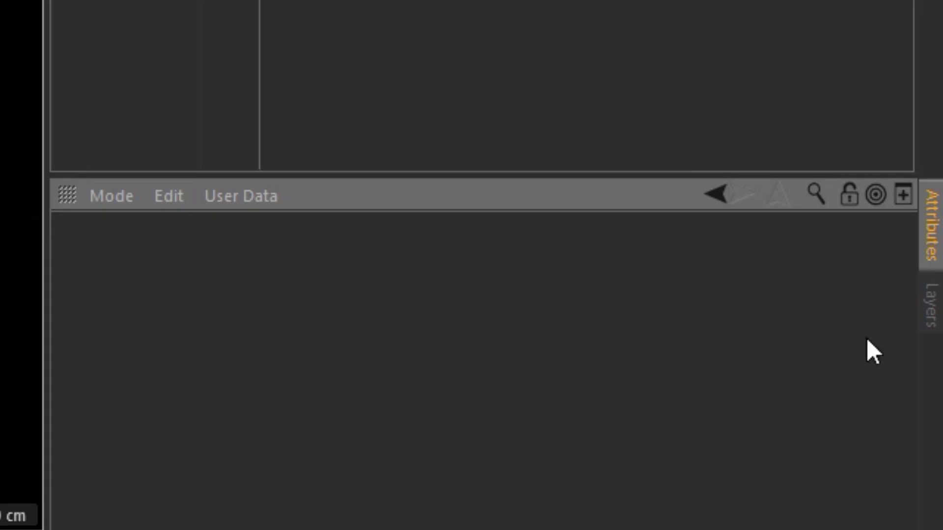
Step: In the Layer Manager, create a new layer named 'SLOW STUFF!!!'
left_click(931, 305)
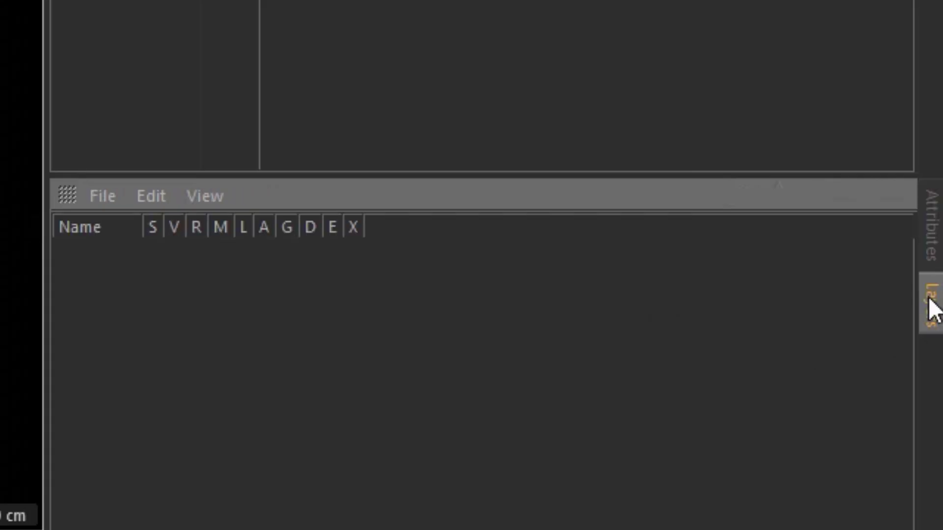
double_click(127, 290)
double_click(118, 250)
type("S")
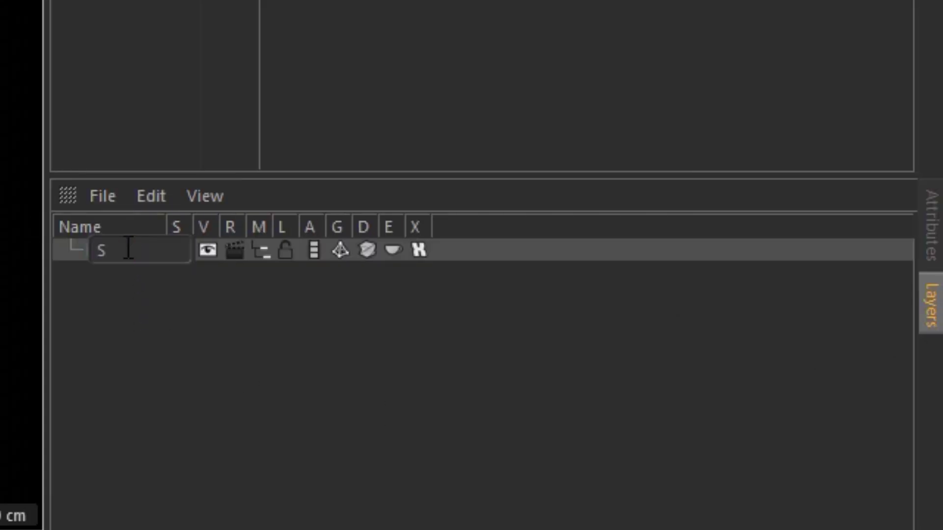
type("LOW STUFF!!!")
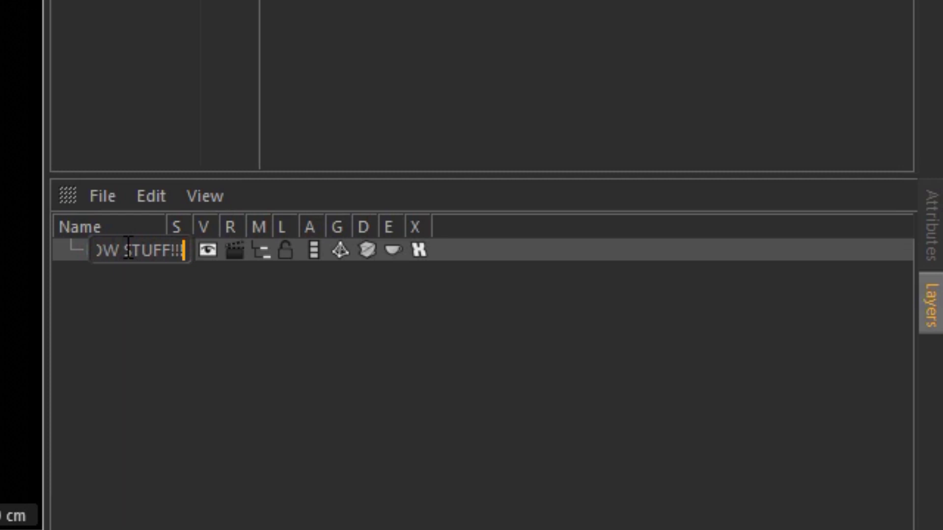
key("Return")
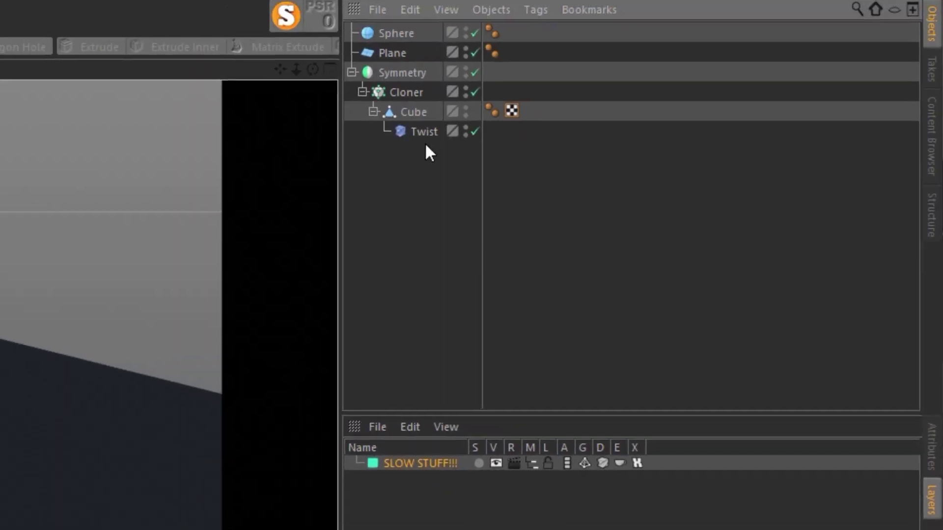
Step: Move Twist, Cloner and Symmetry onto SLOW STUFF!!! and switch off its generators and deformers
left_click_drag(425, 134, 428, 469)
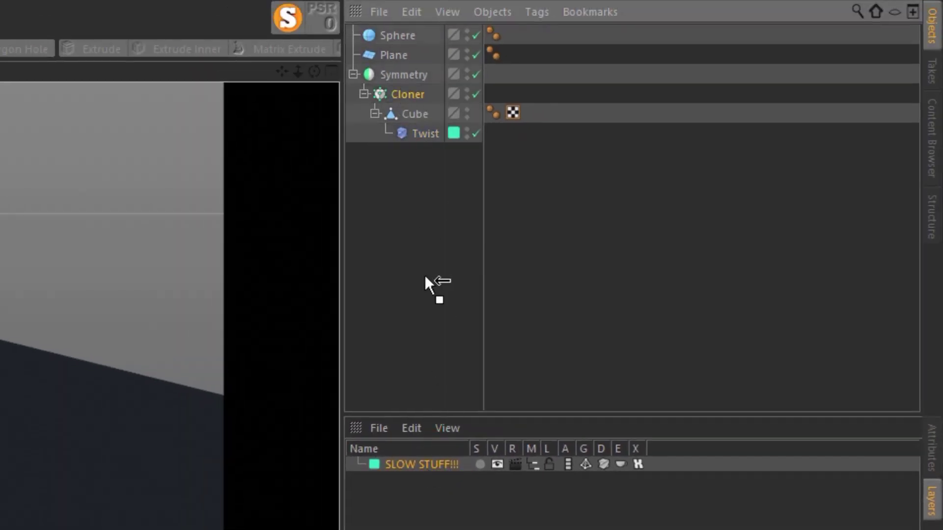
left_click_drag(424, 275, 433, 467)
left_click_drag(404, 75, 412, 462)
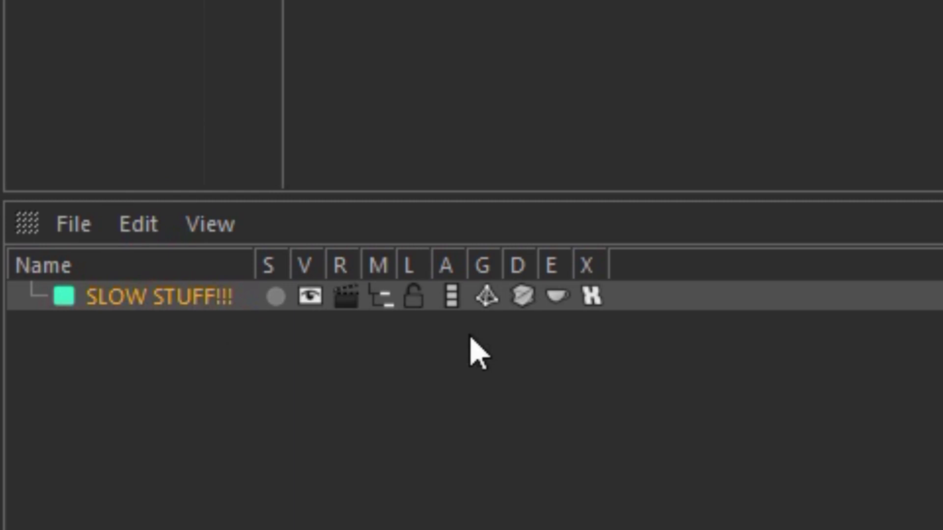
left_click(487, 296)
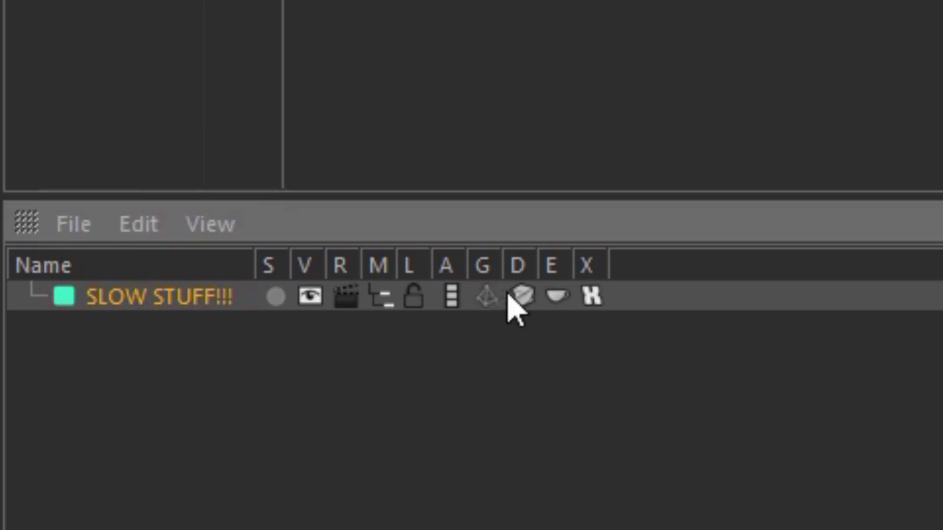
left_click(522, 296)
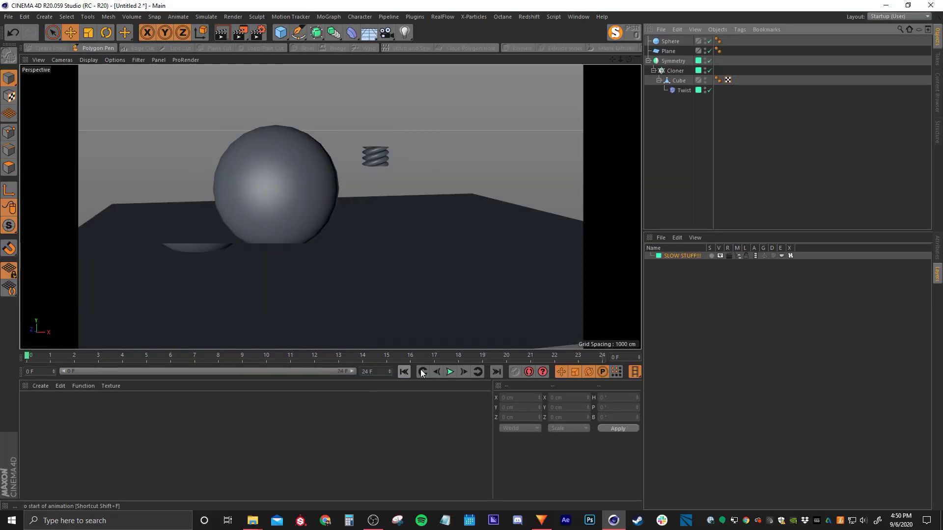
Step: Replay the animation with the heavy objects disabled and stop it around frame 23
left_click(450, 372)
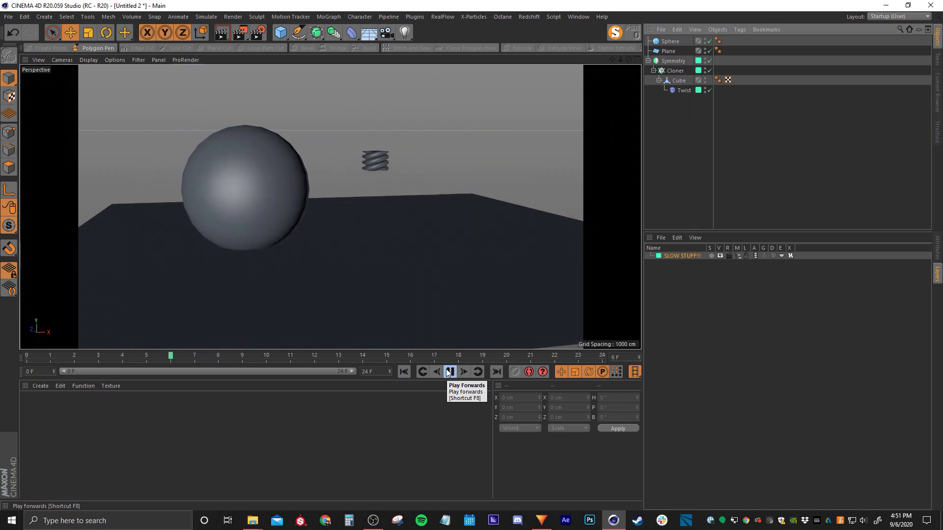
left_click(450, 372)
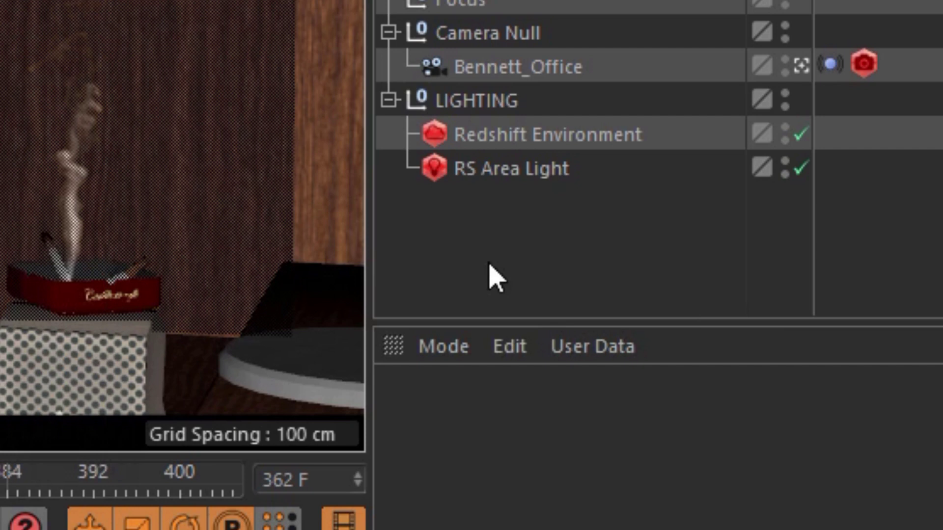
Step: Render an MP4 preview with a manual frame range of 220 to 260
key("alt+b")
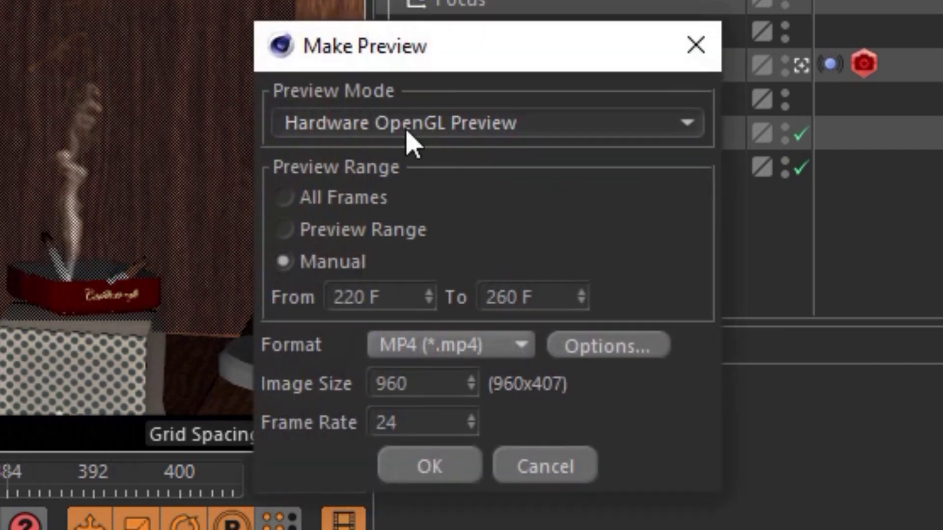
left_click(284, 198)
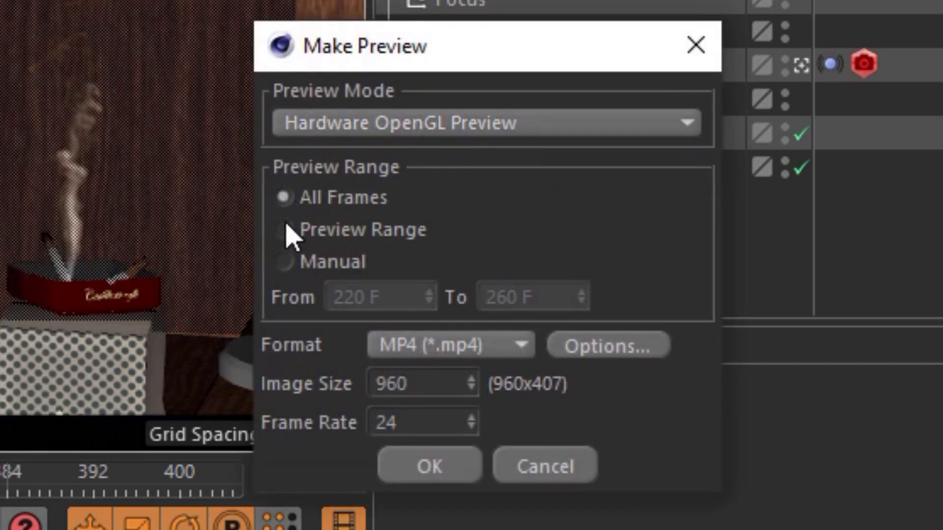
left_click(286, 229)
left_click(286, 260)
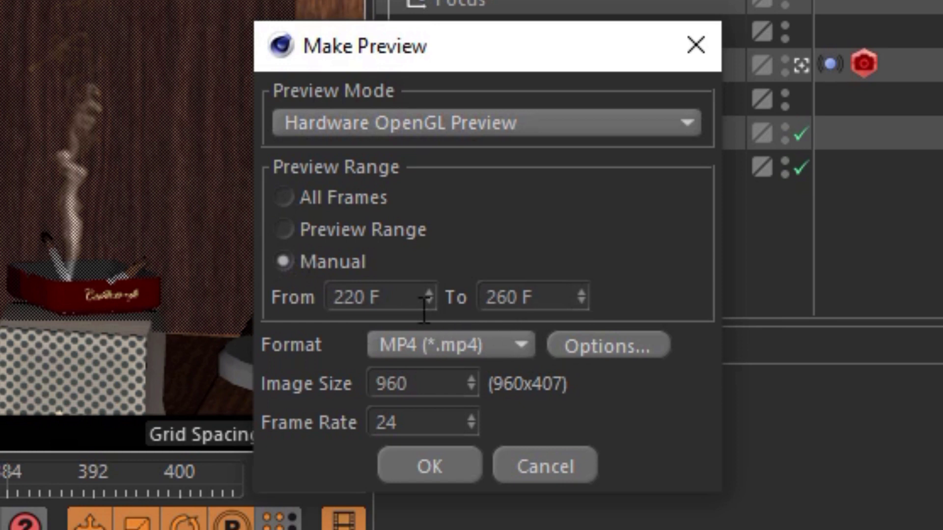
left_click(406, 470)
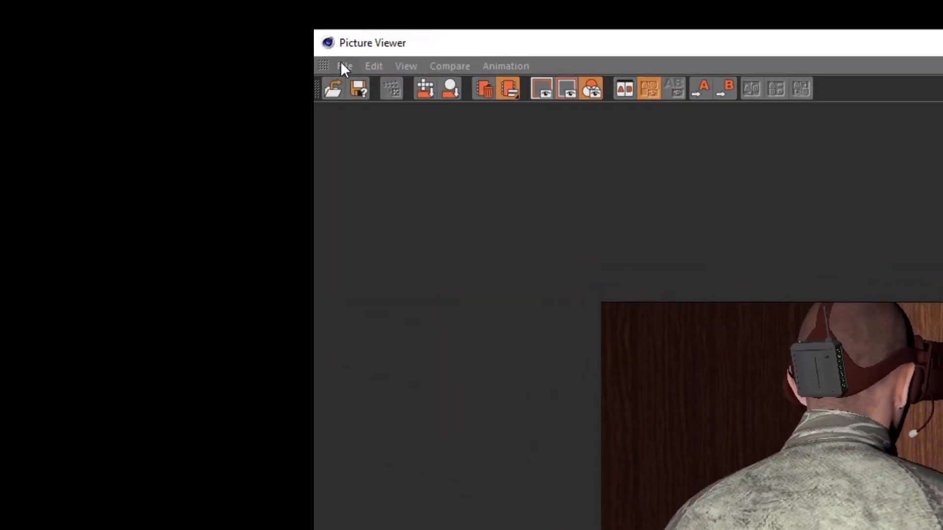
Step: Save the preview from the Picture Viewer as an Animation in MP4 format
left_click(343, 66)
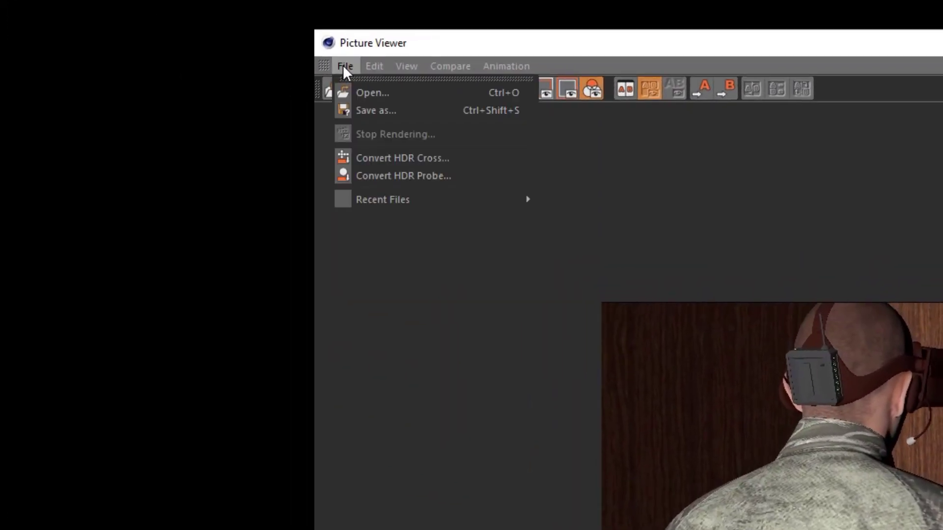
left_click(370, 112)
left_click(424, 70)
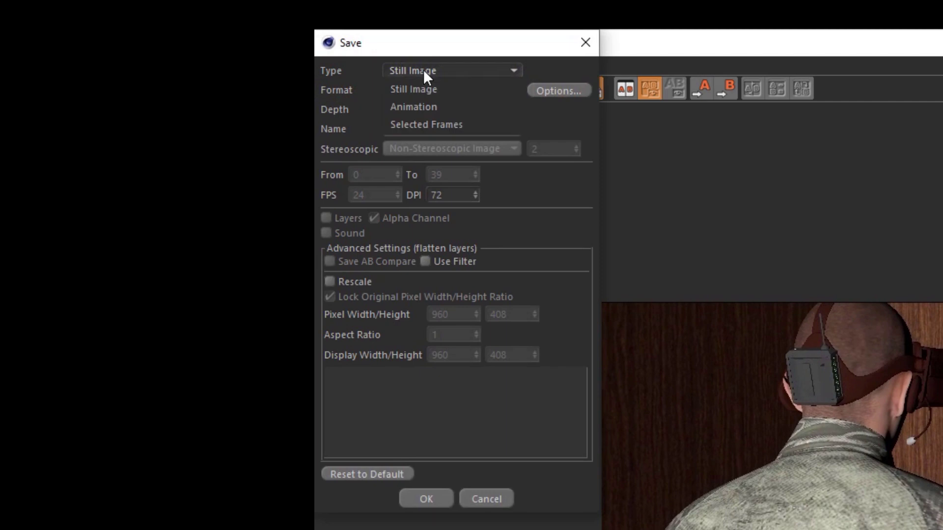
left_click(408, 107)
left_click(404, 90)
left_click(400, 453)
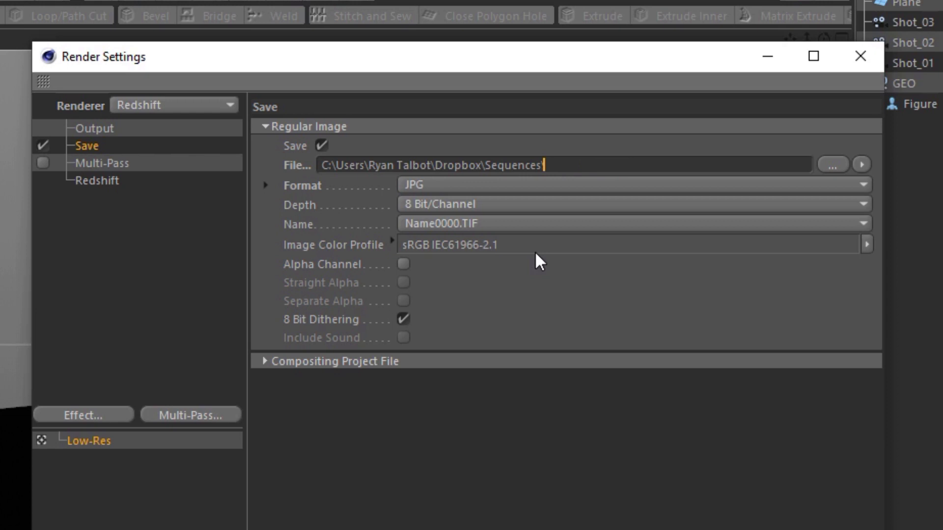
Step: Copy Shot_02 as Shot_03, make it the active camera, and append $camera to the output path
left_click_drag(415, 129, 487, 147, "ctrl")
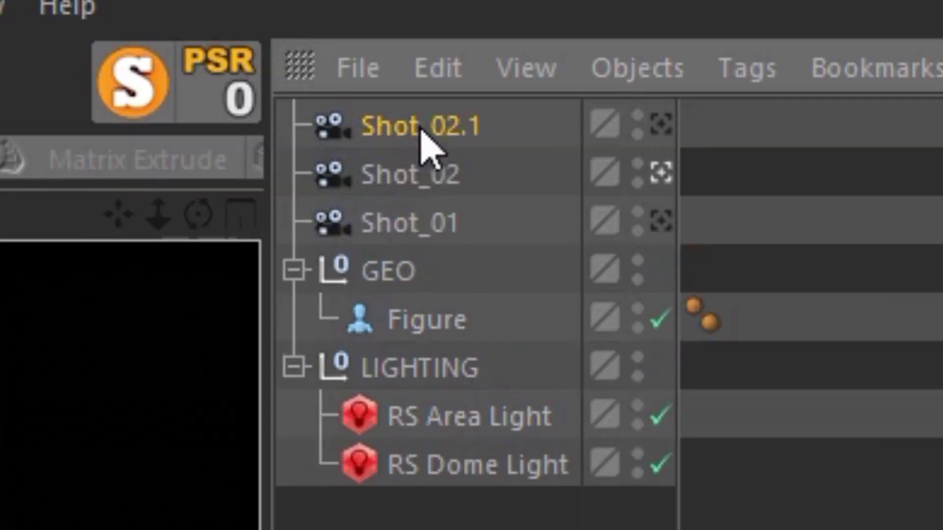
double_click(432, 126)
type("3")
key("Return")
left_click(659, 125)
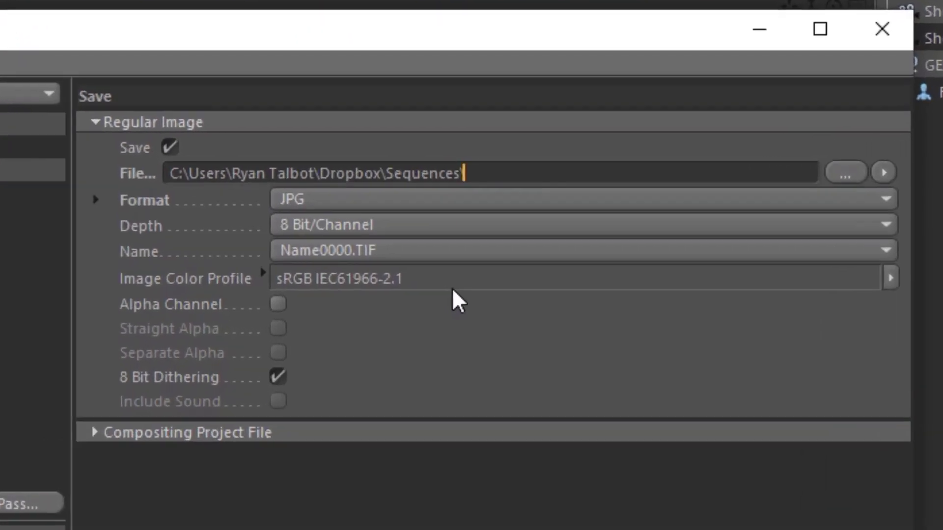
type("$camera\\$ca")
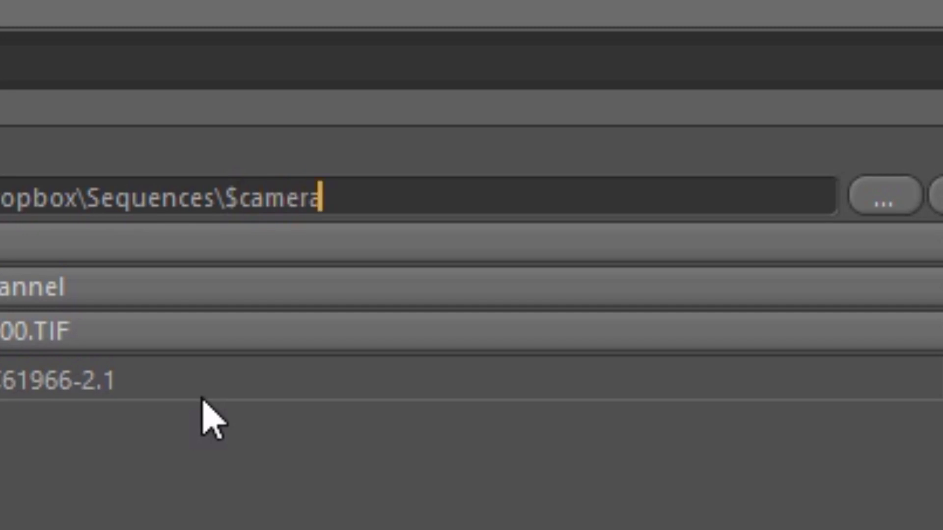
type("mera")
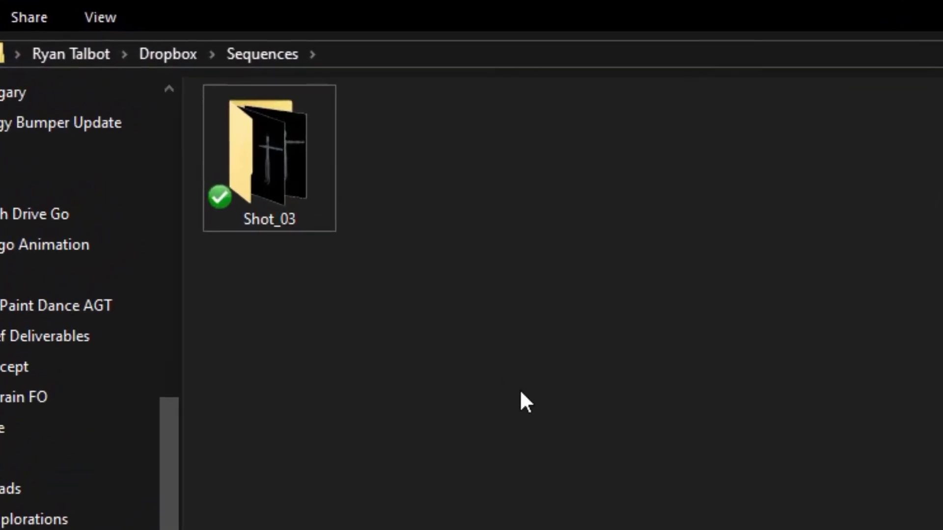
Step: Open the Shot_03 folder to see its numbered Shot_03_0000.jpg-style frames
double_click(286, 180)
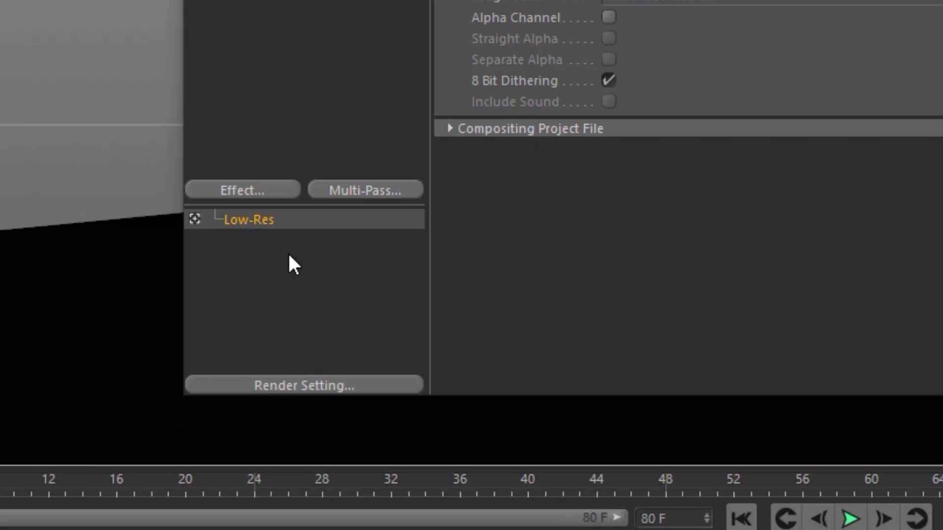
Step: Make a copy of the Low-Res render setting and rename the copy 'High-Res'
left_click_drag(254, 222, 250, 239, "ctrl")
double_click(250, 242)
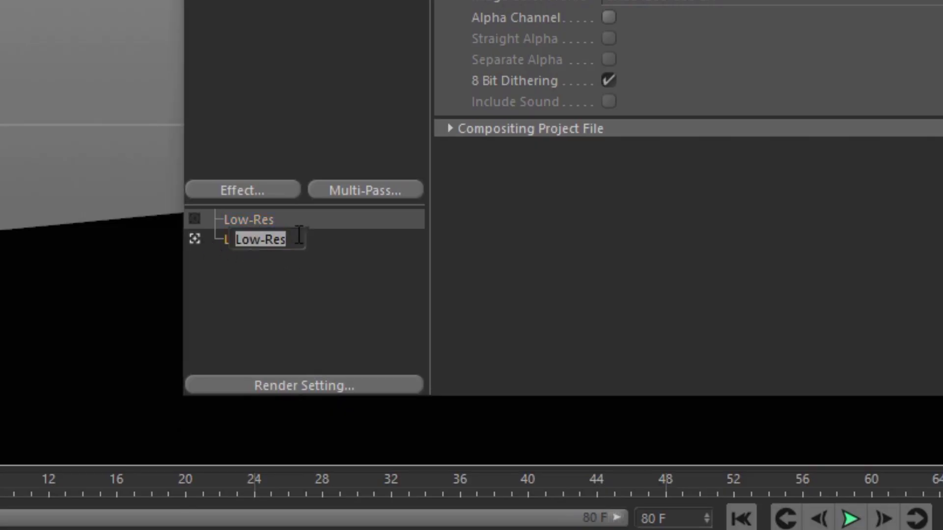
type("High-Res")
key("Return")
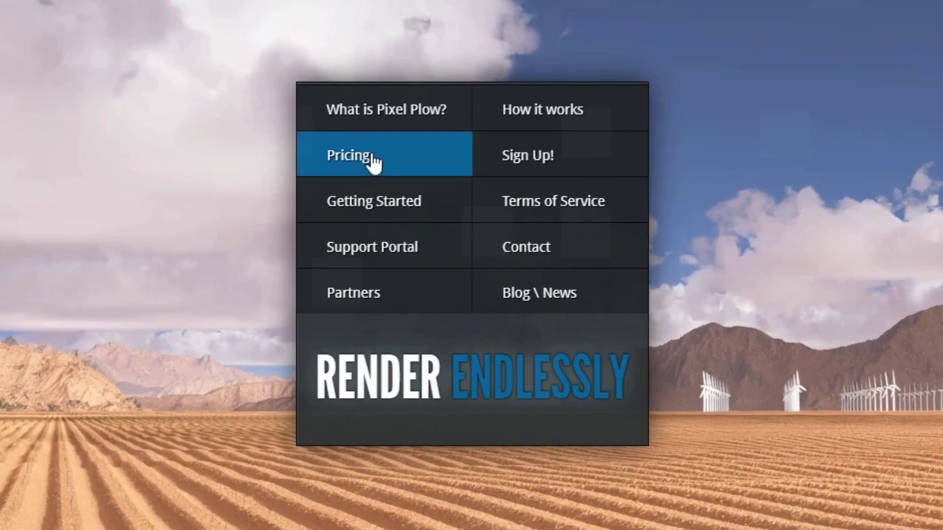
Step: On Pixel Plow's Pricing page, review the GPU Render Cost Estimator fields and tick Cinema 4D
left_click(385, 150)
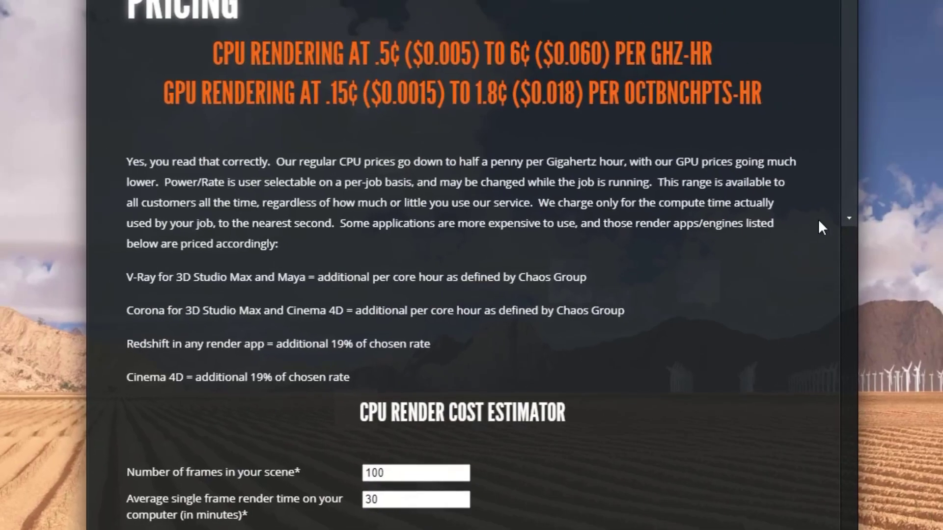
scroll(854, 169, "down", 20)
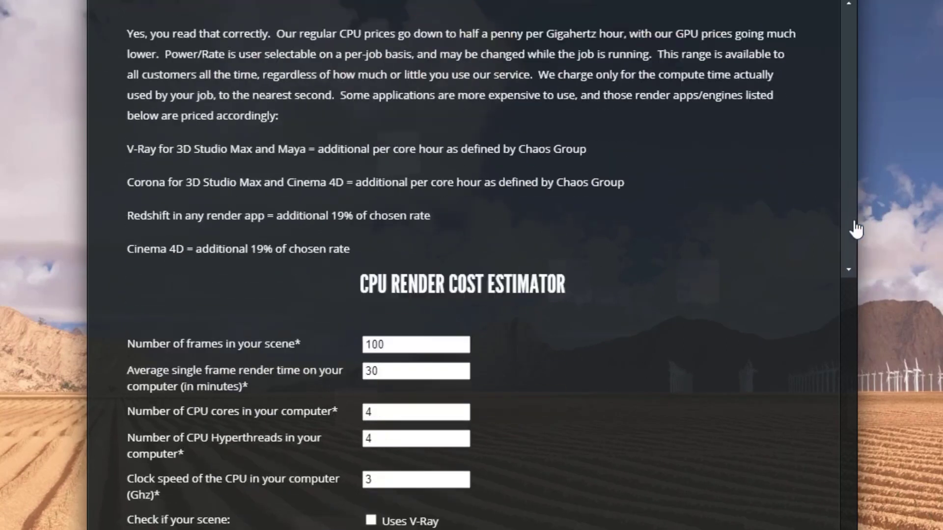
scroll(463, 265, "down", 3)
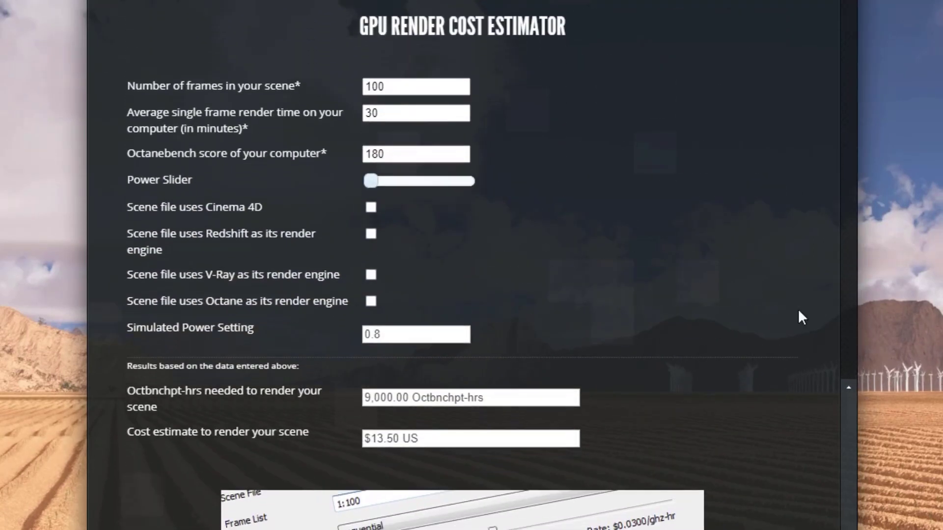
double_click(413, 86)
double_click(415, 112)
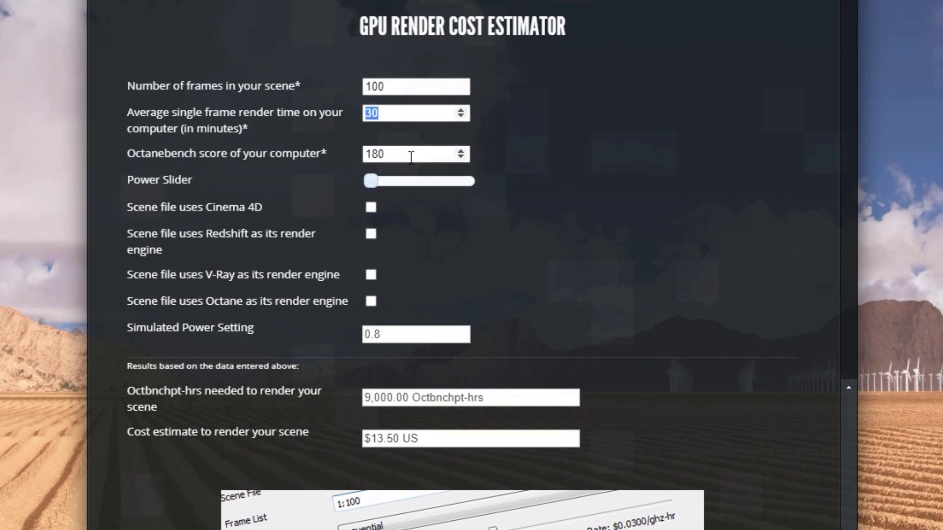
double_click(411, 155)
left_click(598, 224)
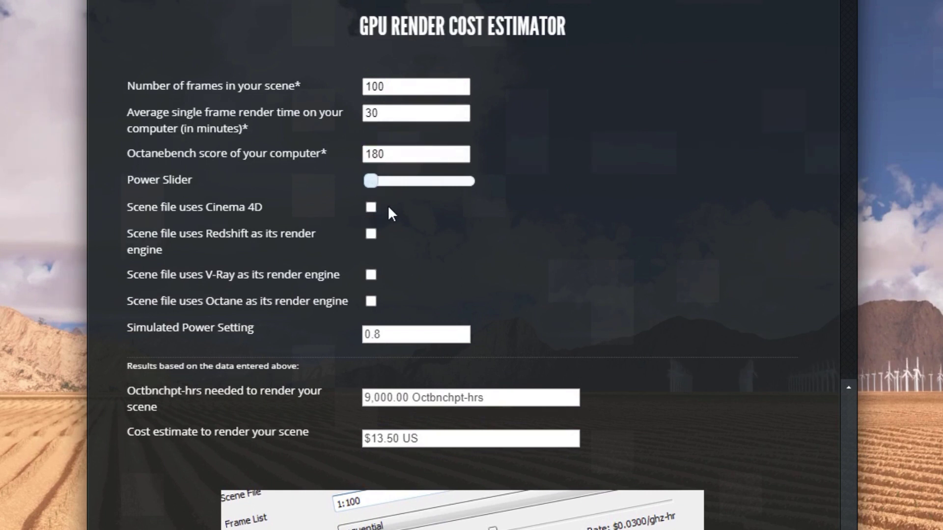
left_click(372, 208)
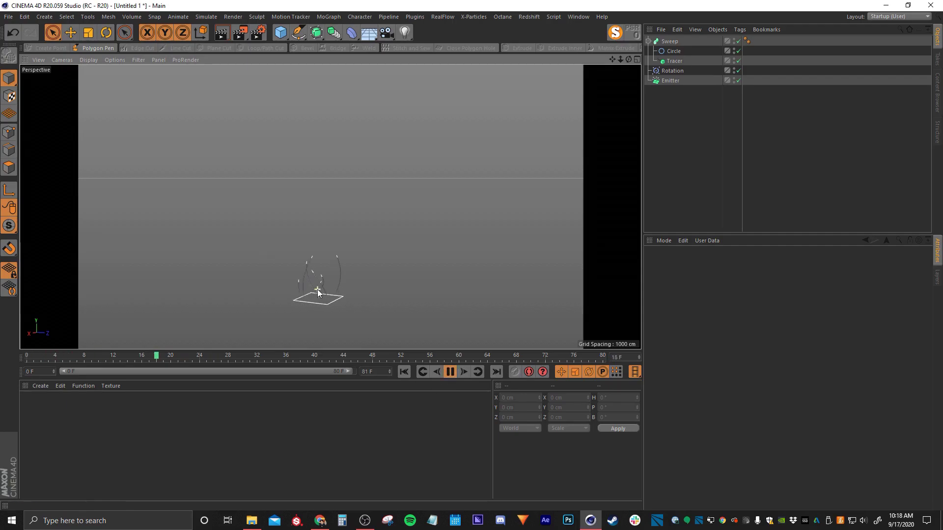
left_click(450, 372)
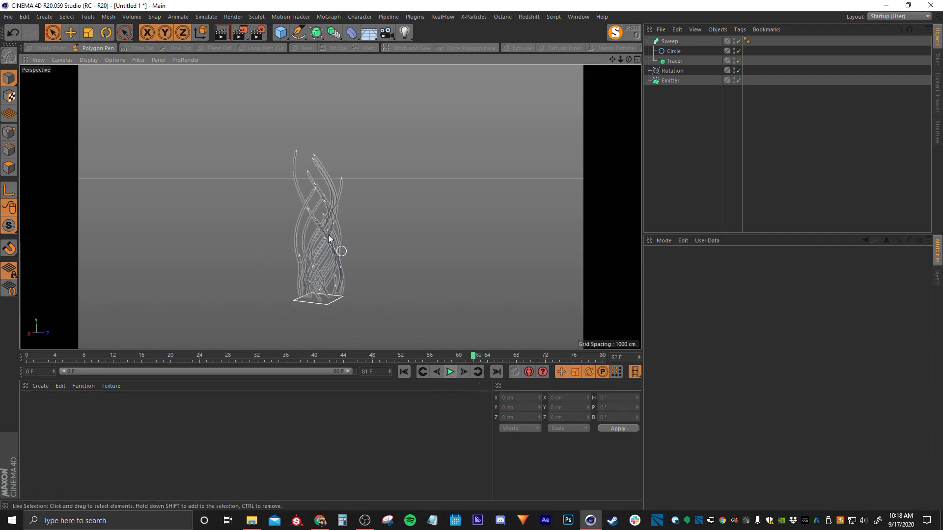
Step: Bake the Tracer into an Alembic cache and export it to the chosen save folder
left_click_drag(302, 169, 452, 347, "alt")
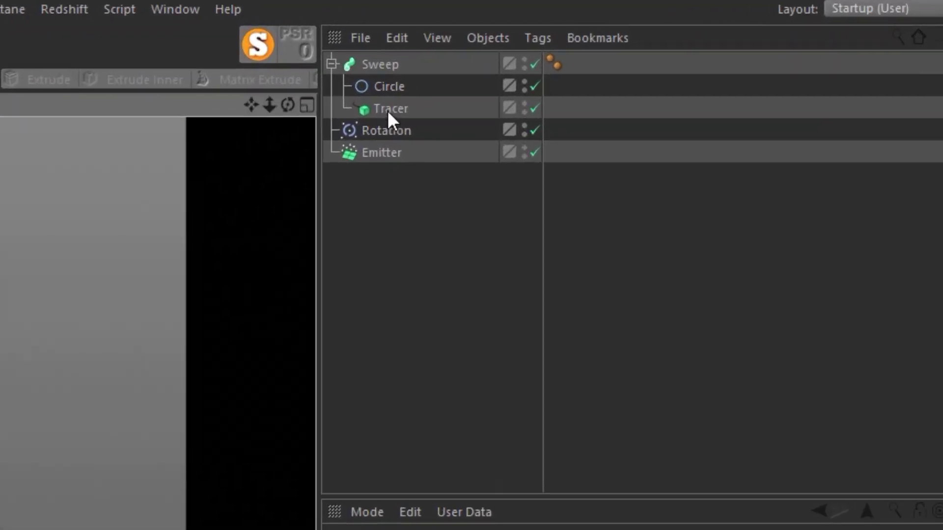
right_click(678, 60)
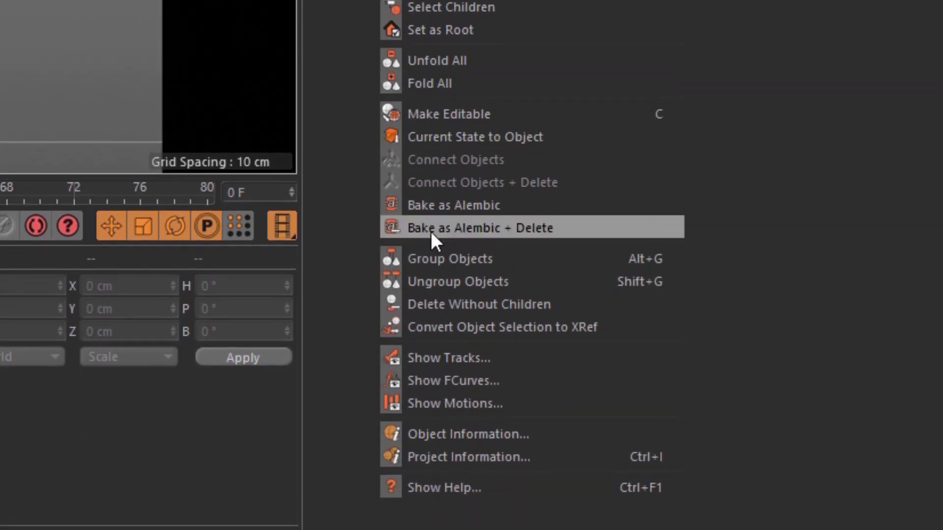
left_click(432, 205)
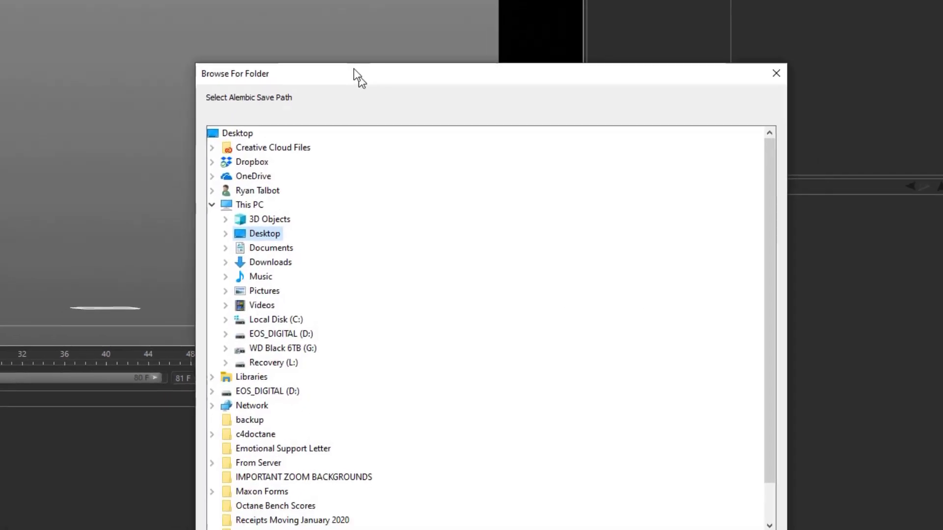
left_click_drag(354, 69, 324, 16)
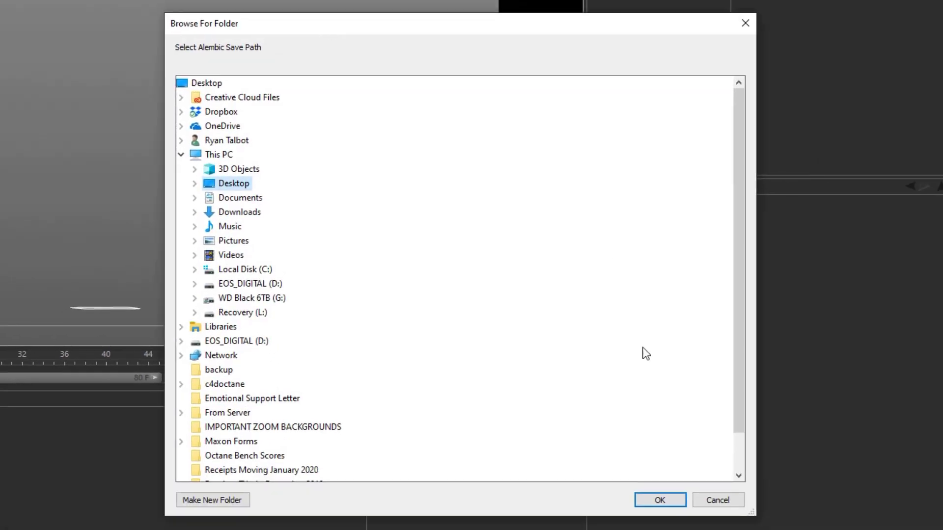
left_click(647, 498)
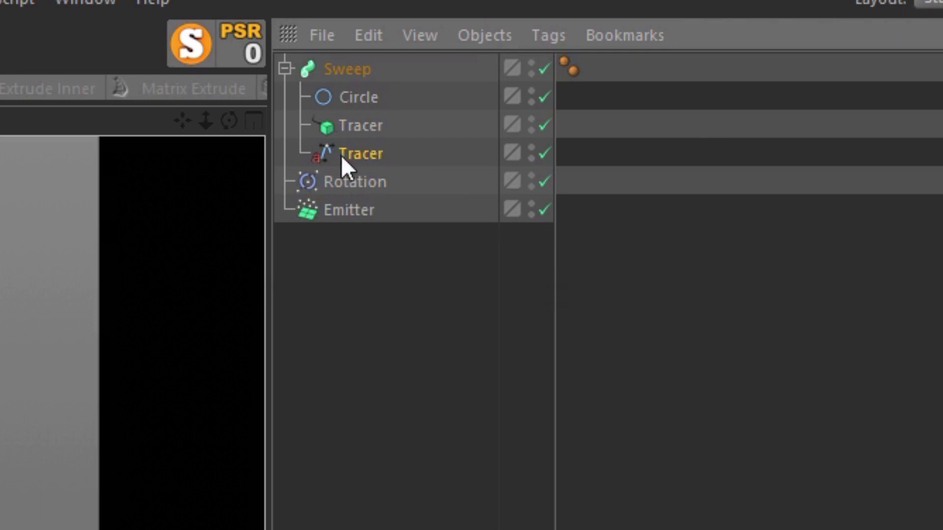
Step: Move the original Tracer out of Sweep below Emitter, then replay and stop at frame 33
left_click(321, 128)
left_click_drag(358, 133, 374, 316)
left_click(565, 250)
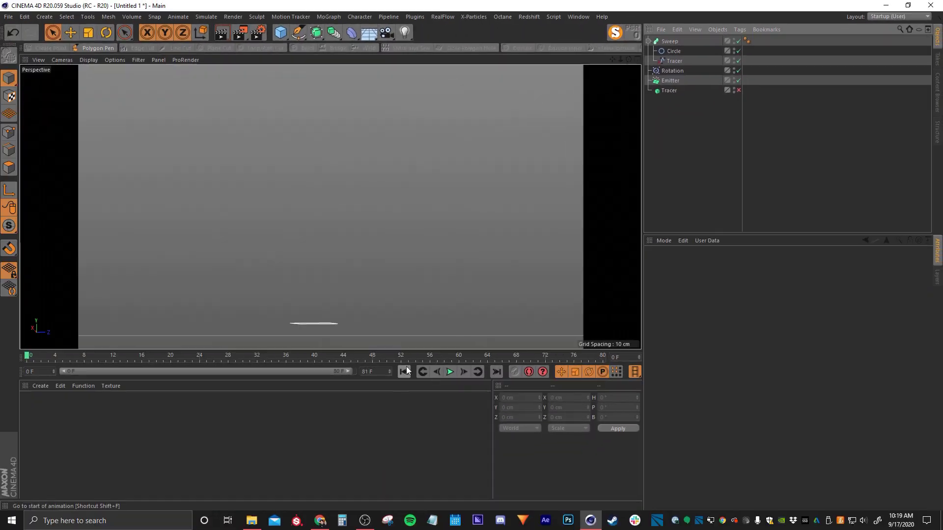
key("F8")
left_click_drag(361, 339, 324, 299, "alt")
left_click(451, 372)
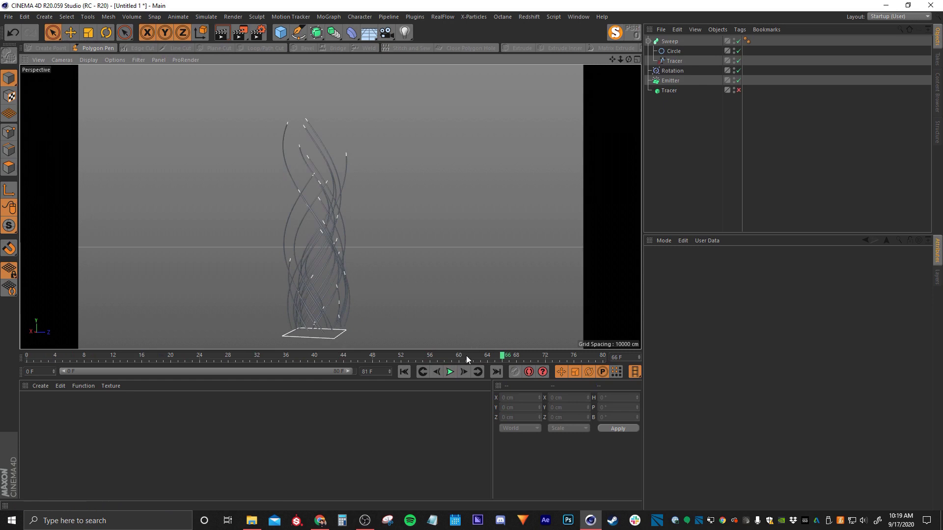
left_click_drag(496, 357, 475, 357)
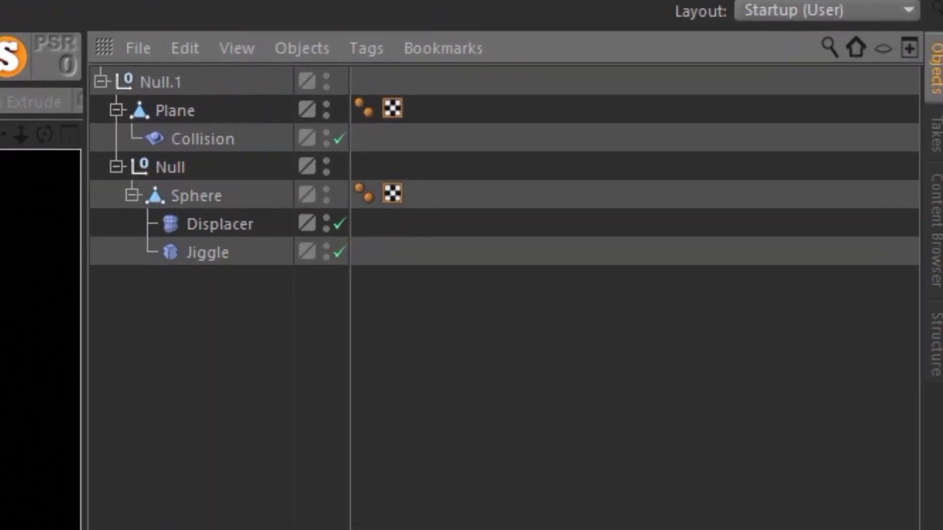
Step: Add a Point Cache tag to the Sphere, store its state and calculate the cache
right_click(191, 195)
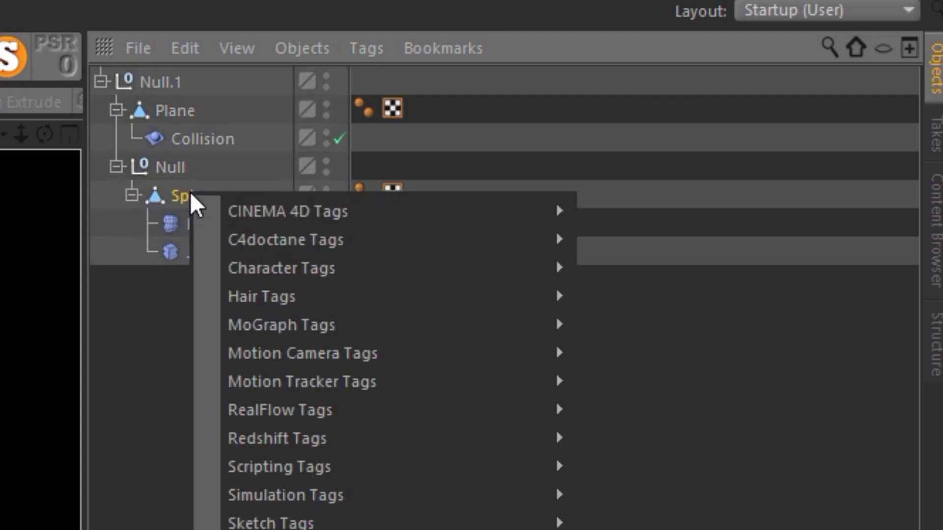
mouse_move(314, 271)
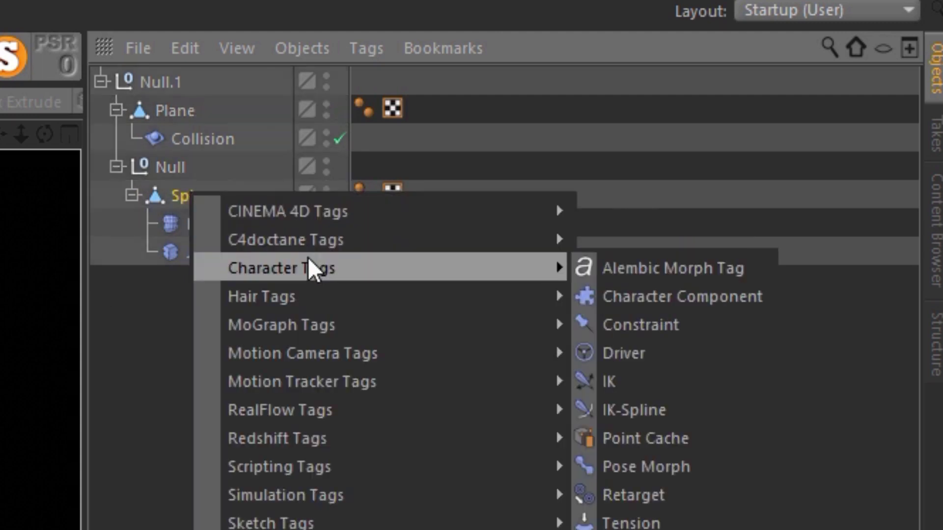
left_click(664, 443)
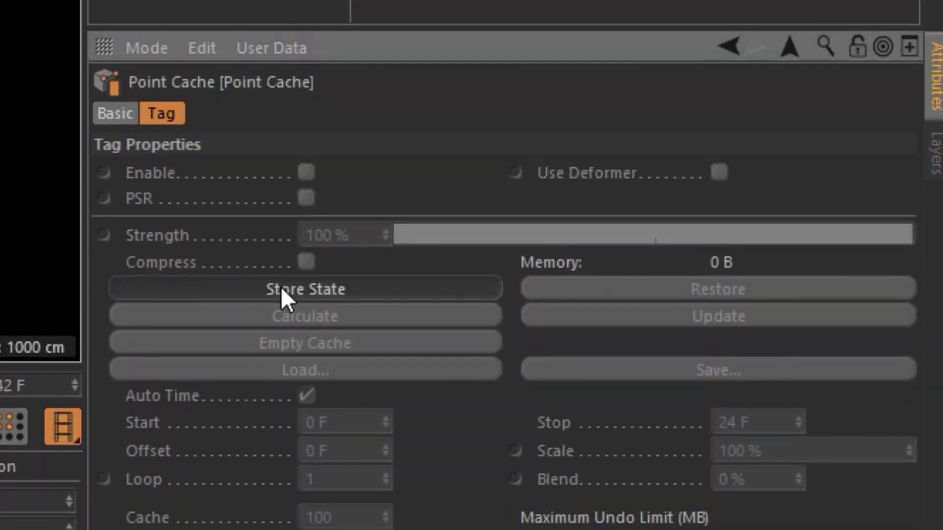
left_click(281, 290)
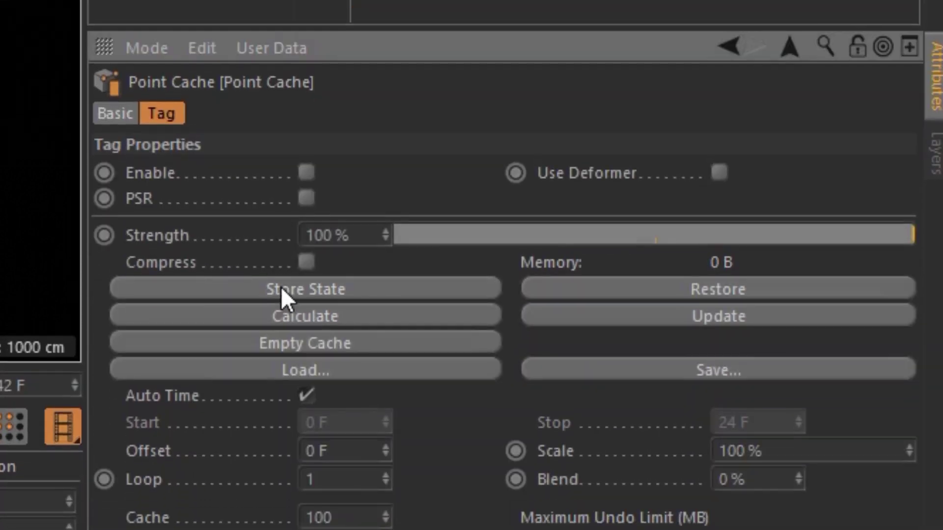
left_click(293, 323)
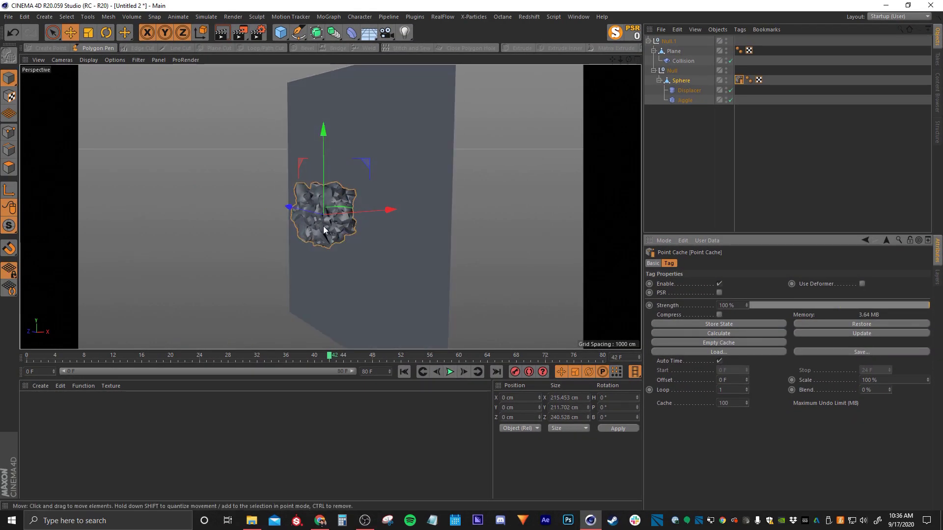
Step: Disable the Displacer and Jiggle deformers and replay the cached sphere from frame 0 to 72
left_click(730, 91)
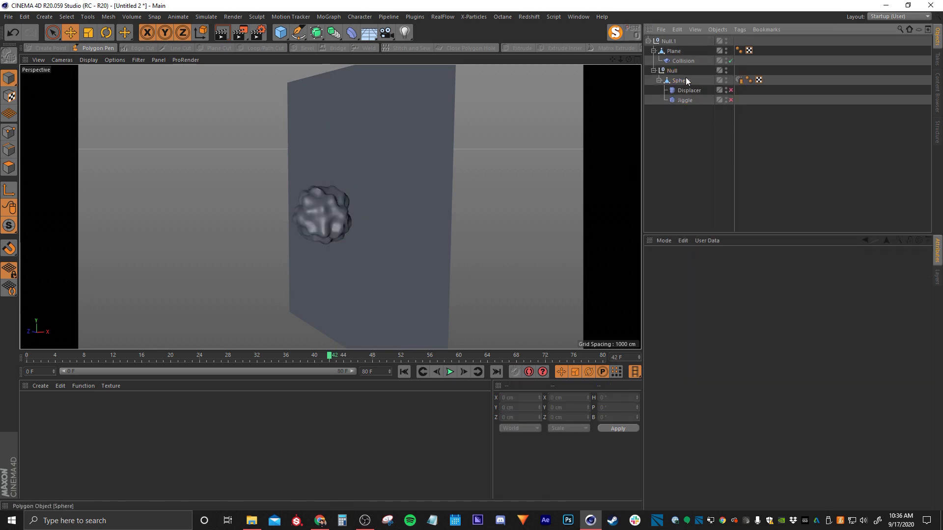
left_click(404, 372)
left_click(451, 372)
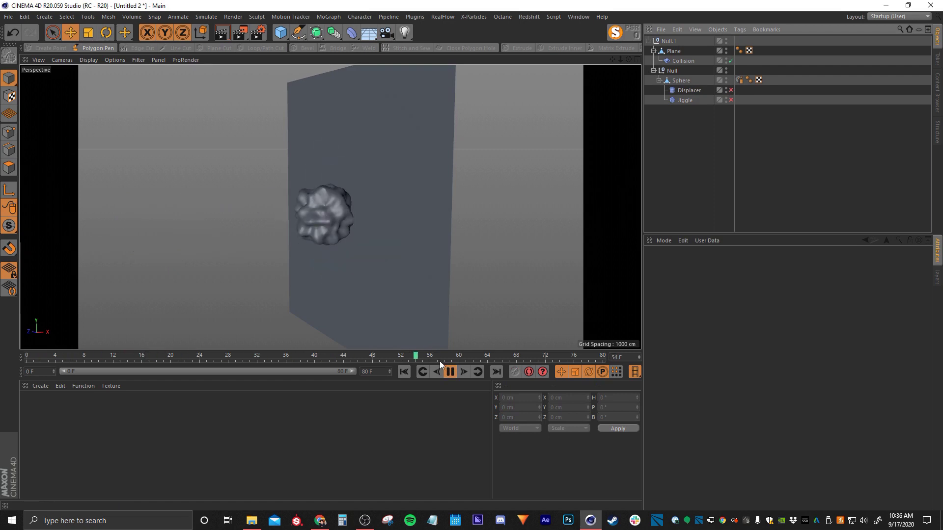
left_click(451, 372)
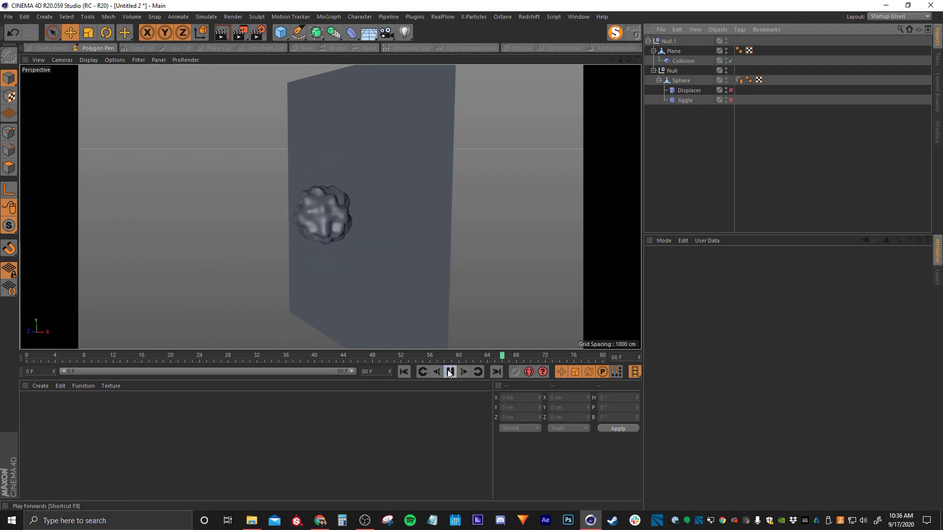
Step: Cache the Plane in a calculated Point Cache tag, then deselect and return to frame 0
right_click(672, 52)
mouse_move(697, 77)
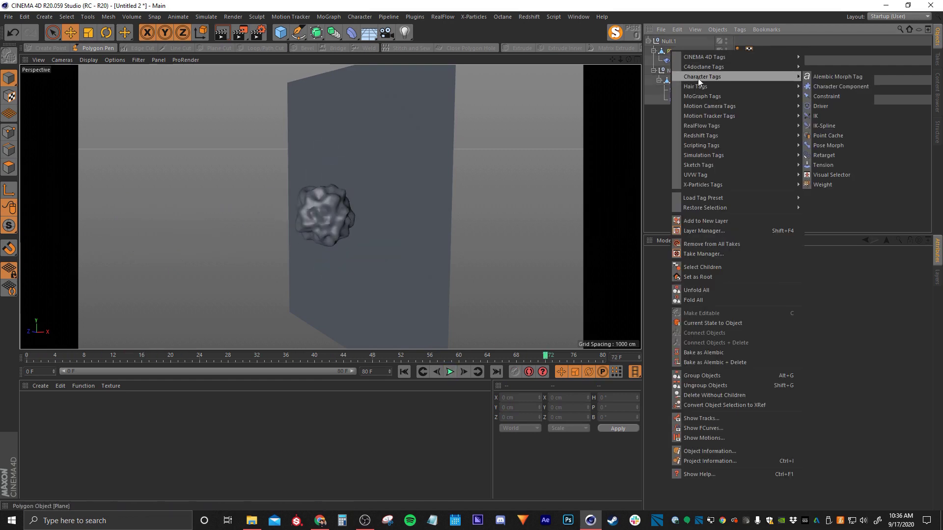
left_click(827, 136)
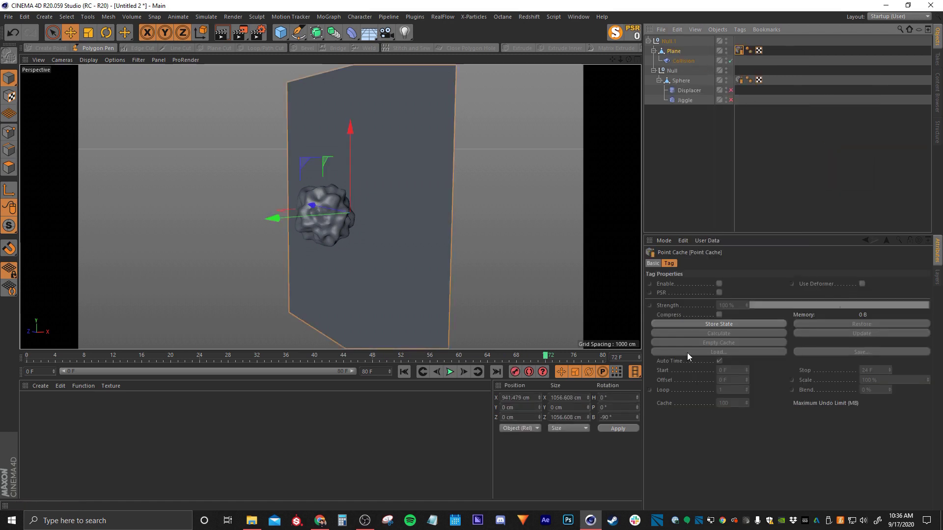
left_click(695, 325)
left_click(709, 333)
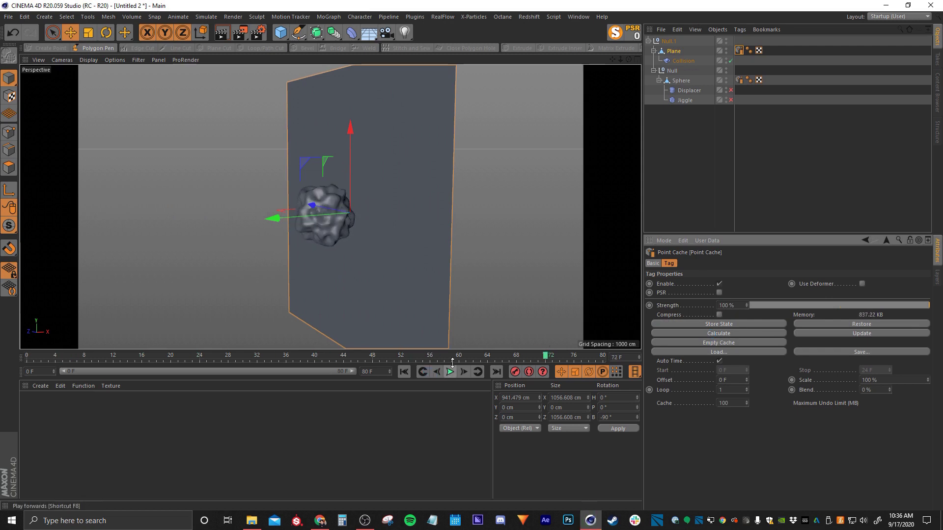
left_click(688, 154)
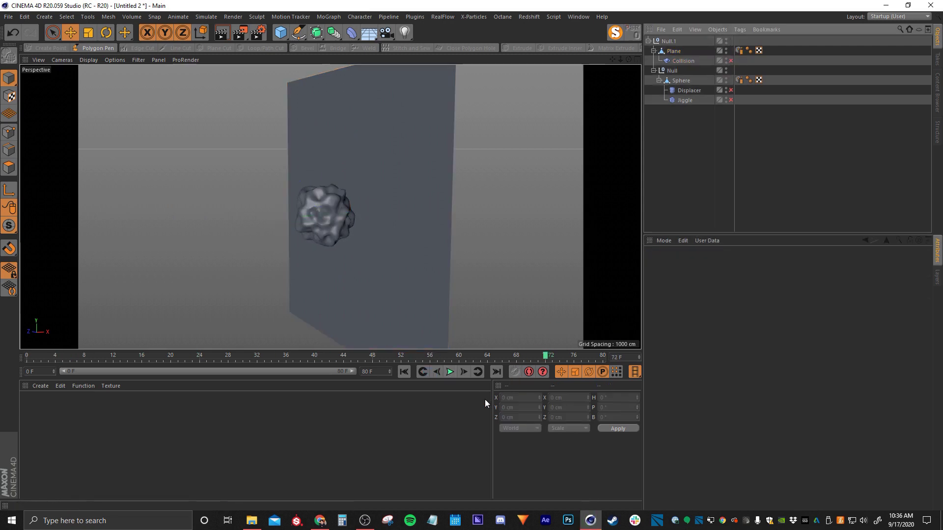
left_click(408, 372)
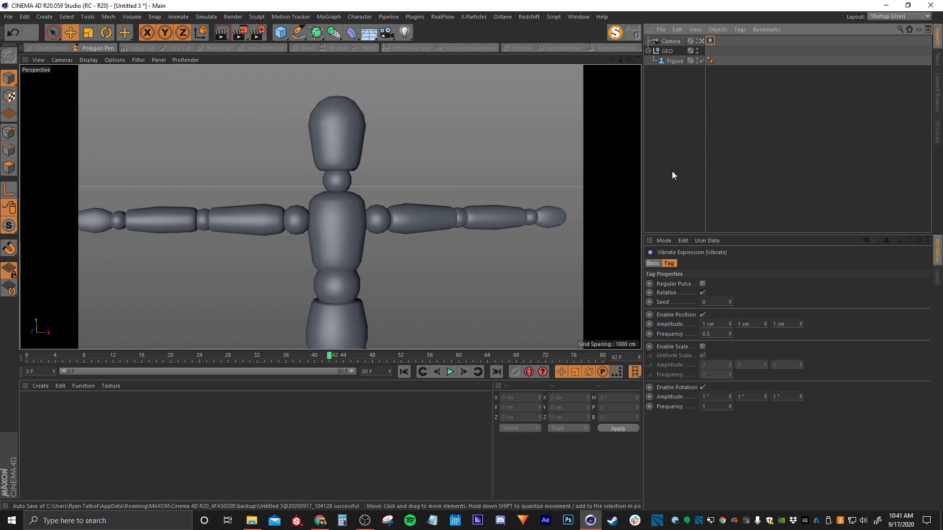
Step: Open the Dope Sheet timeline in its own window, moved to the left
left_click(674, 124)
left_click(578, 16)
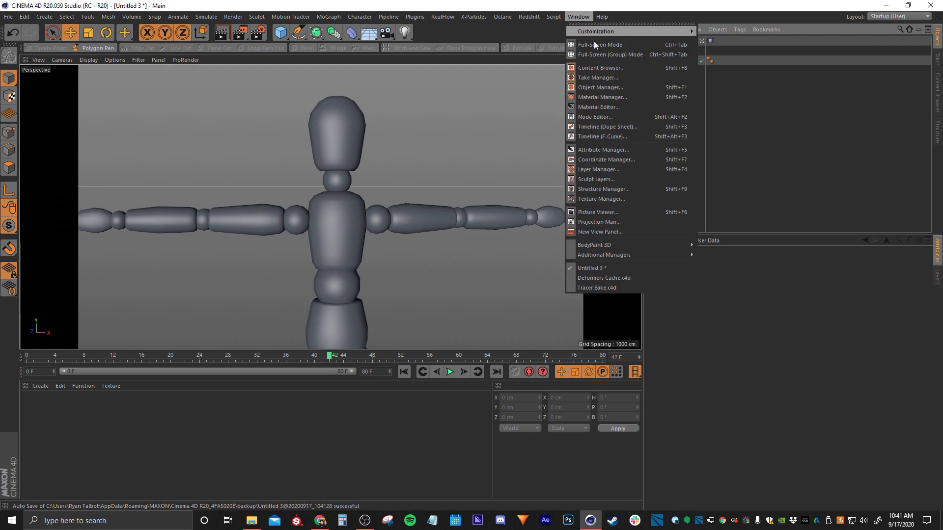
left_click(605, 126)
left_click_drag(565, 120, 484, 121)
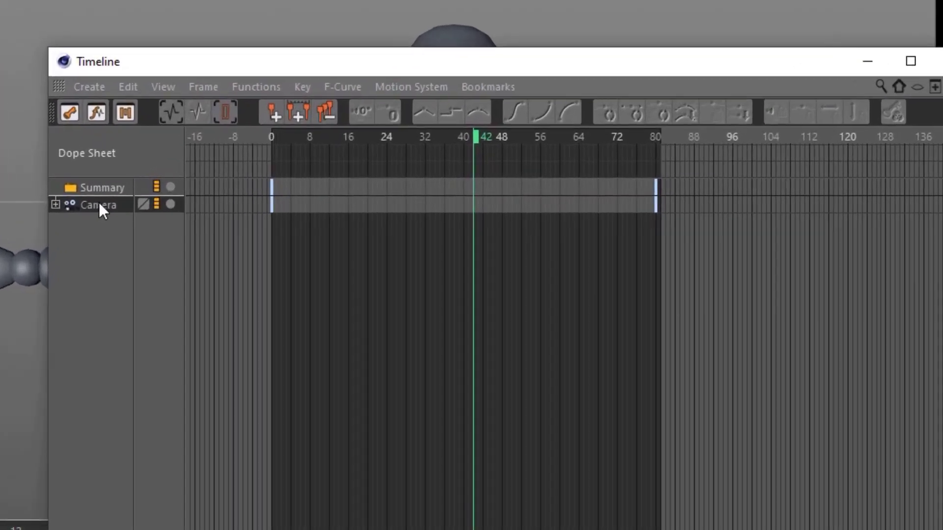
Step: Bake the Camera's Position and Rotation into a Camera (Copy) and expand its tracks
left_click(446, 189)
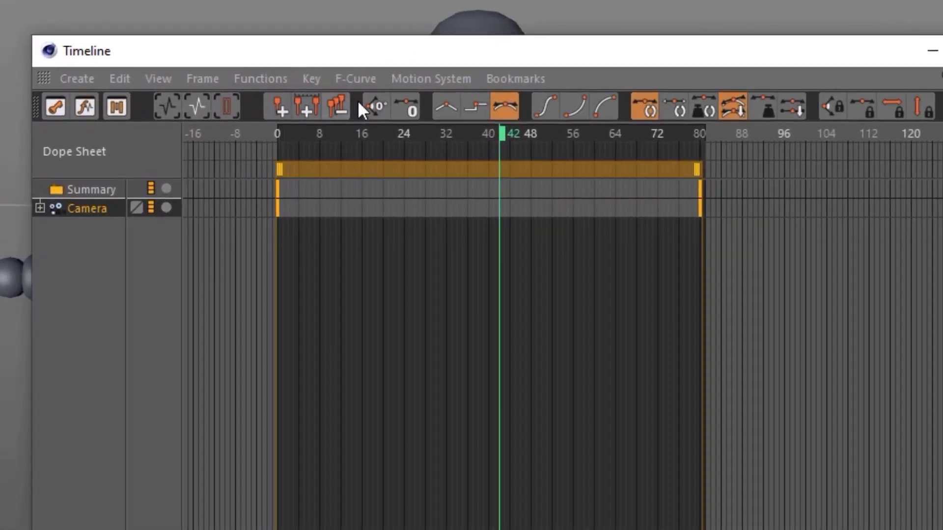
left_click(257, 81)
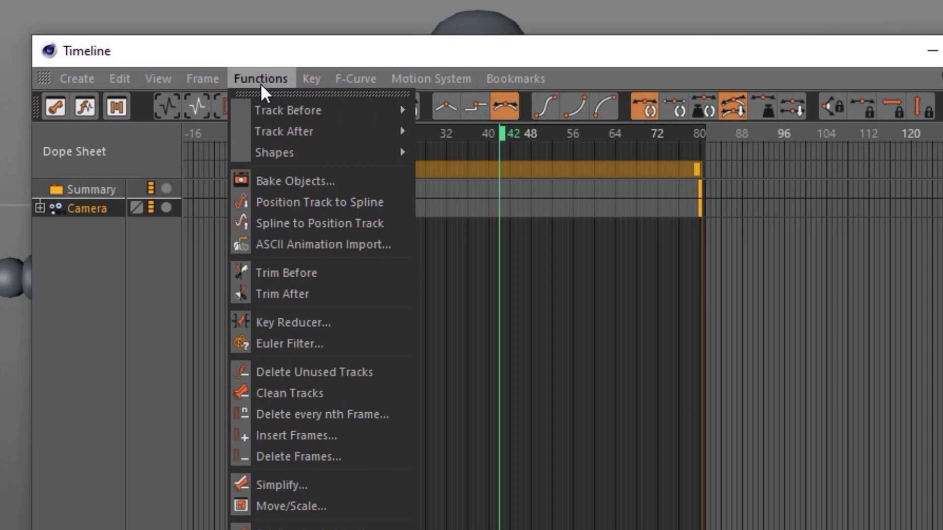
left_click(305, 177)
left_click_drag(246, 45, 454, 155)
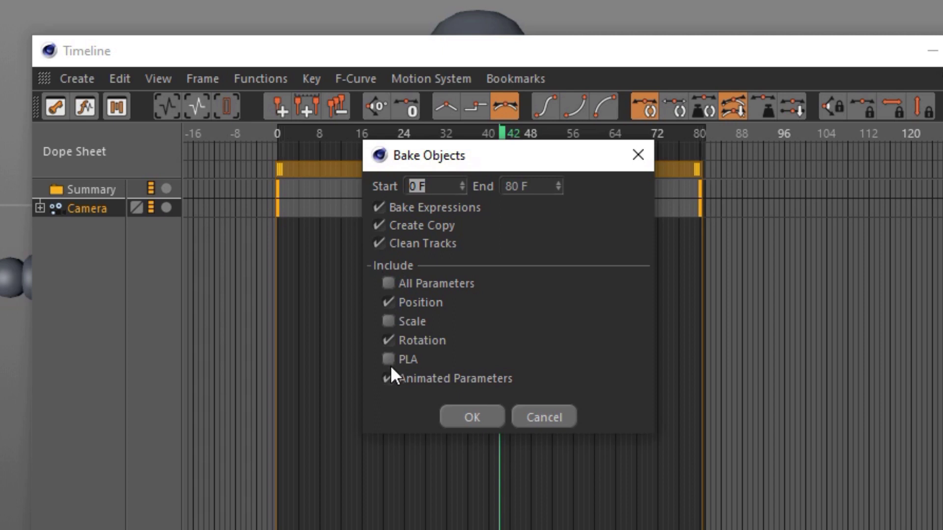
left_click(459, 417)
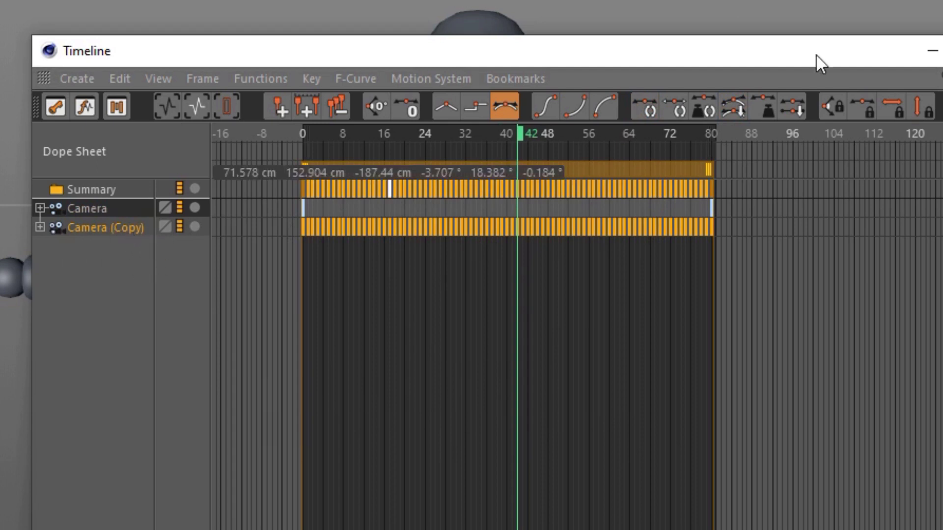
left_click(180, 280)
left_click(40, 227)
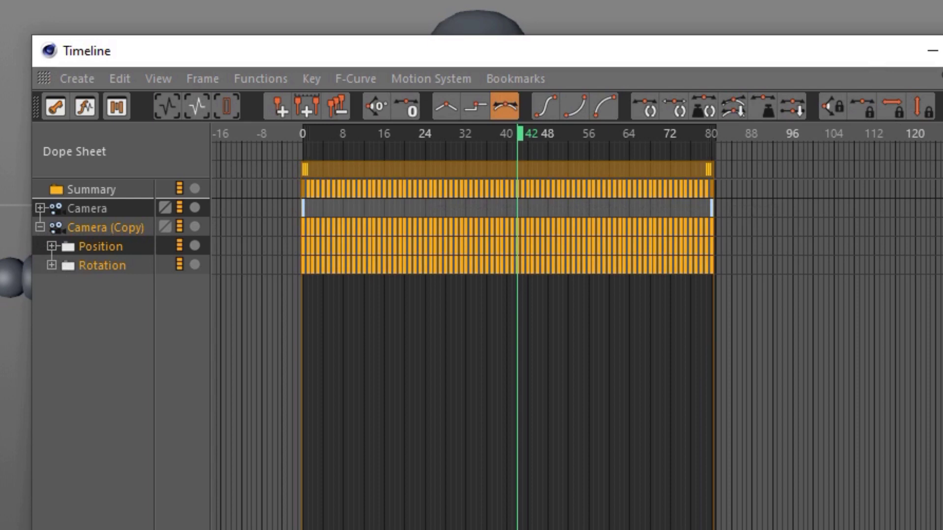
Step: Search YouTube for 'cloud rendering 101' and open the C4D TUTORIAL | Cloud Rendering 101 video
type("cloud rendering 10")
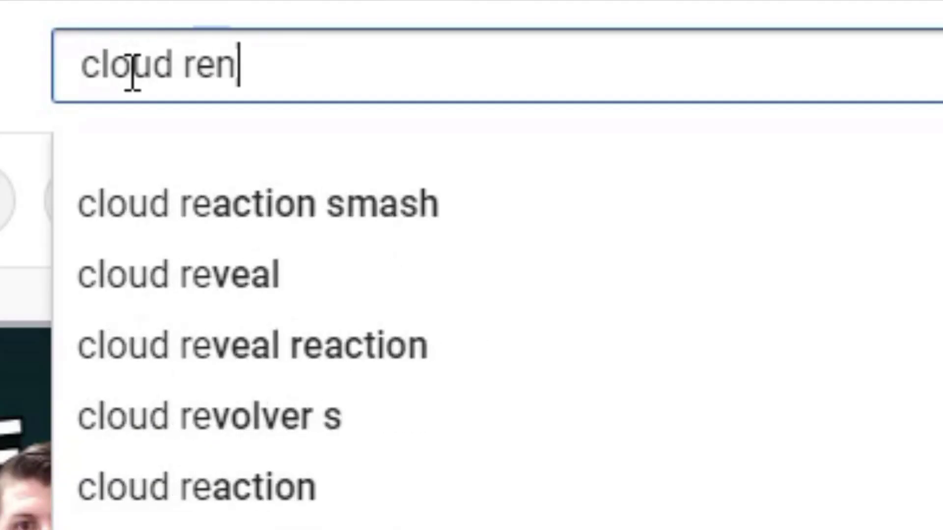
type("10")
key("Return")
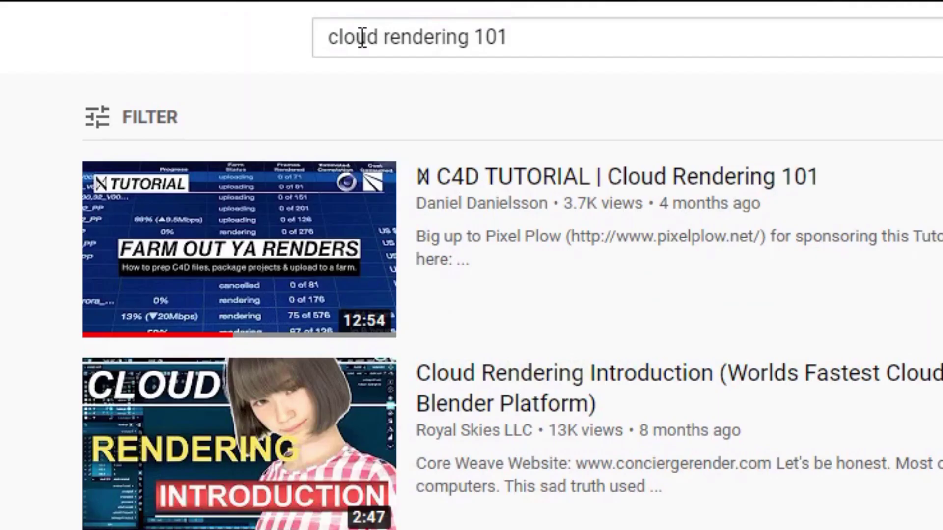
left_click(526, 182)
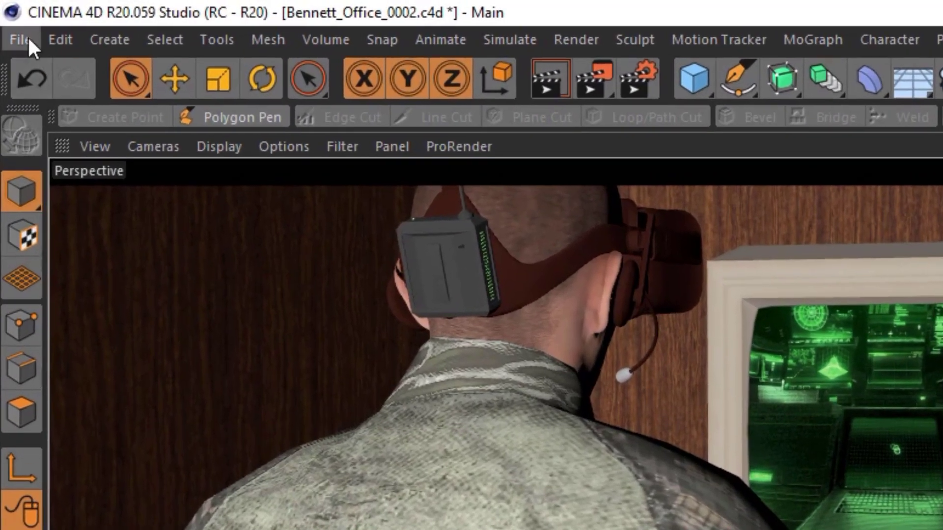
Step: Save the project with assets as Bennett_Office_Collected.c4d and check its tex folder contents
left_click(27, 39)
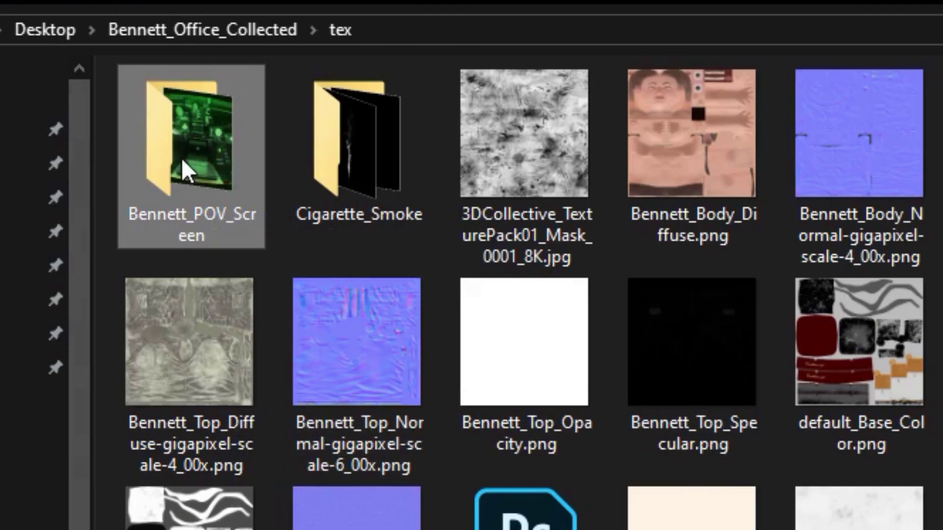
double_click(184, 167)
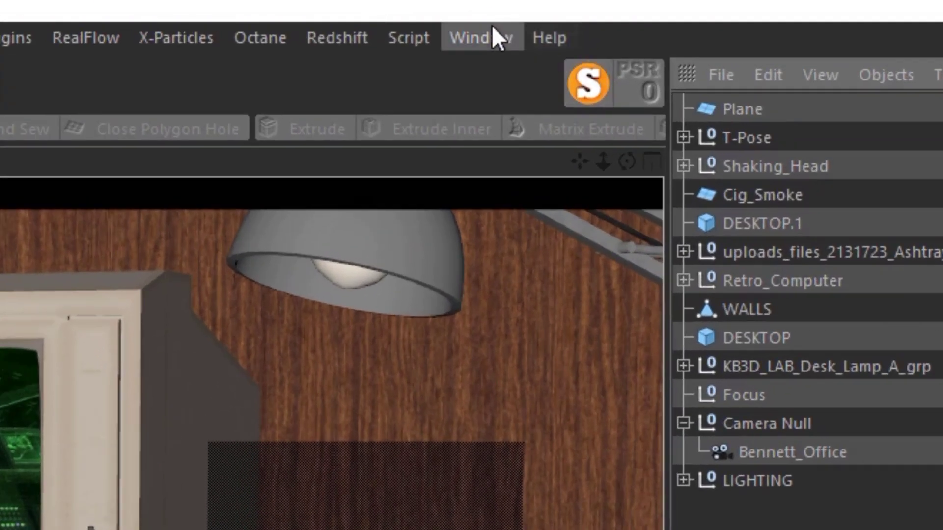
left_click(578, 16)
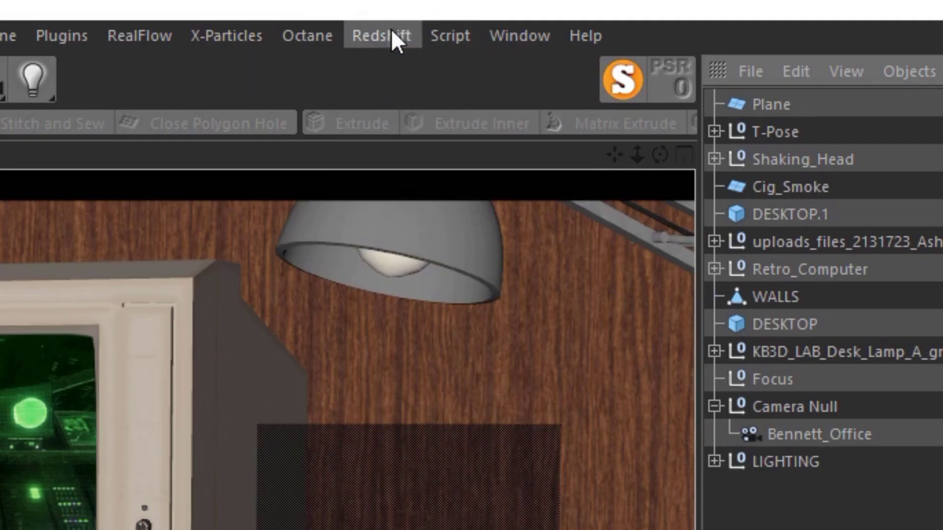
left_click(392, 37)
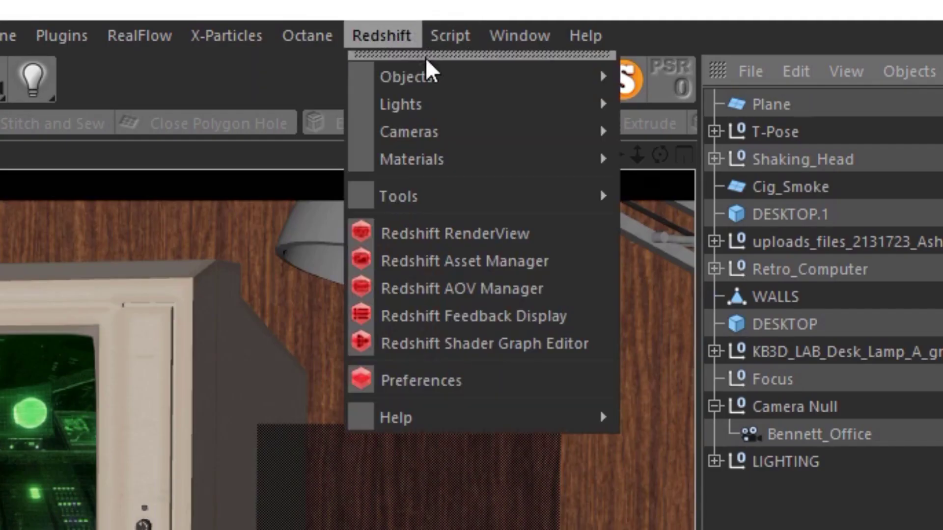
Step: Relink the three missing Redshift textures to the Bennett_Office_Collected folder in the Redshift Asset Manager
left_click(543, 262)
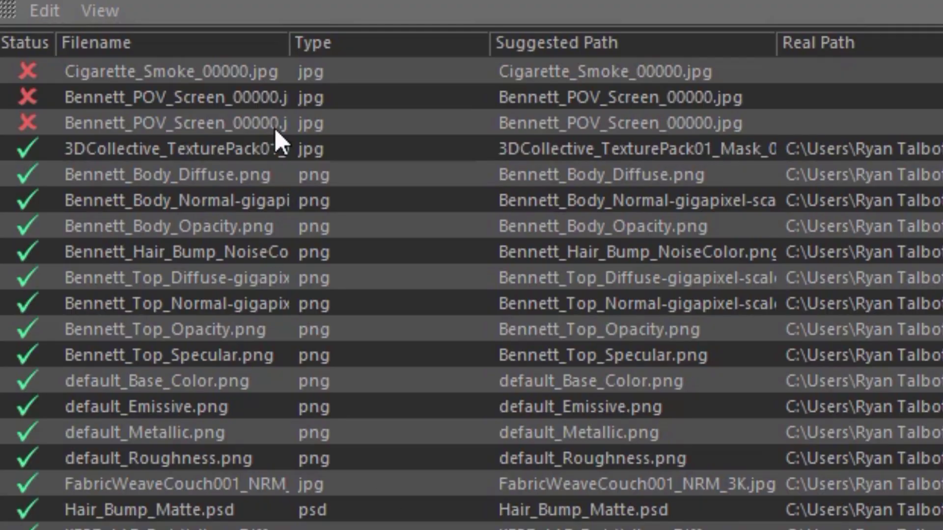
left_click(39, 11)
left_click(93, 270)
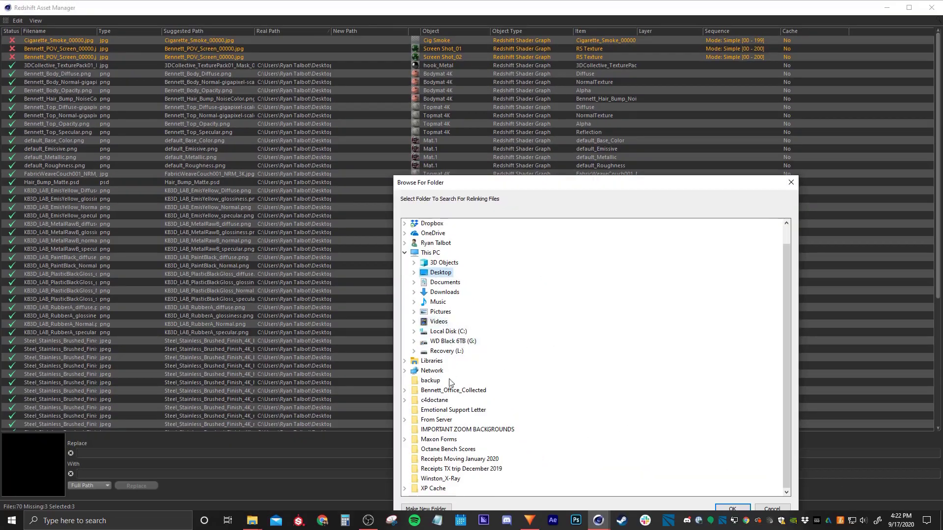
double_click(423, 393)
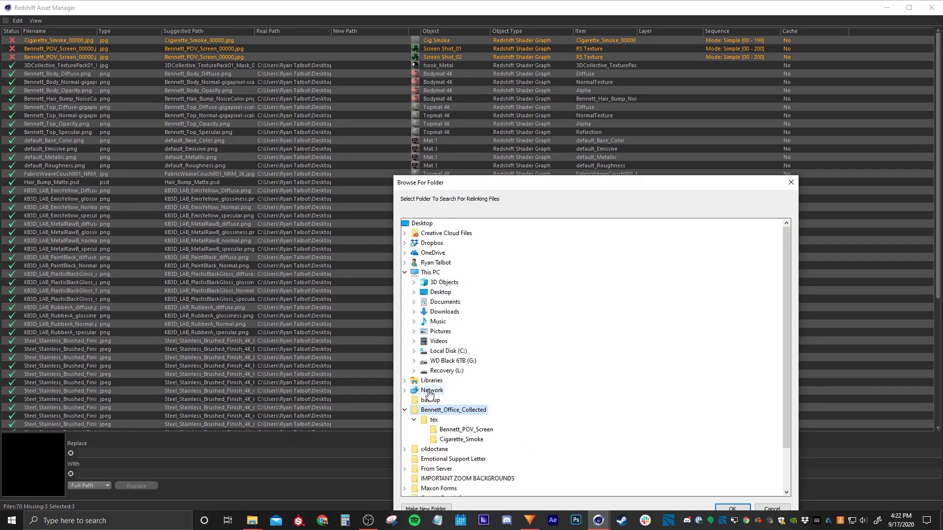
left_click(733, 508)
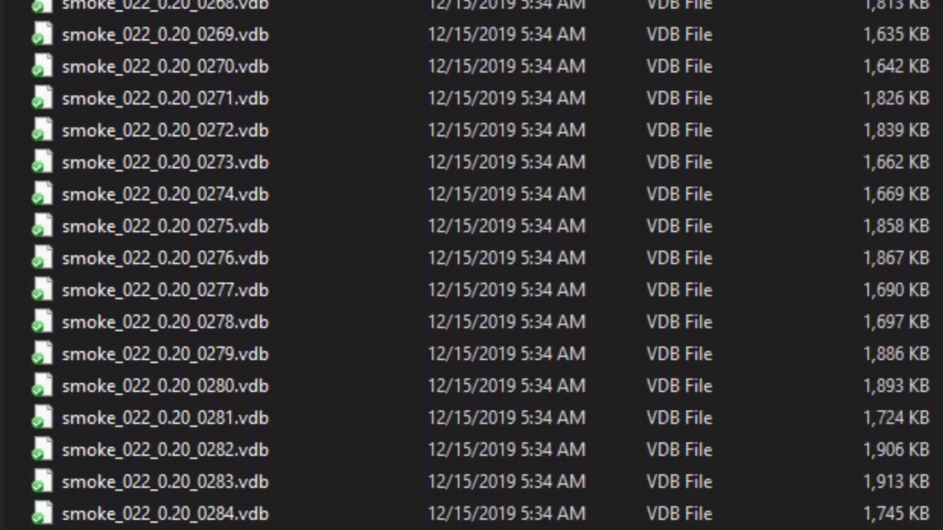
scroll(472, 265, "up", 20)
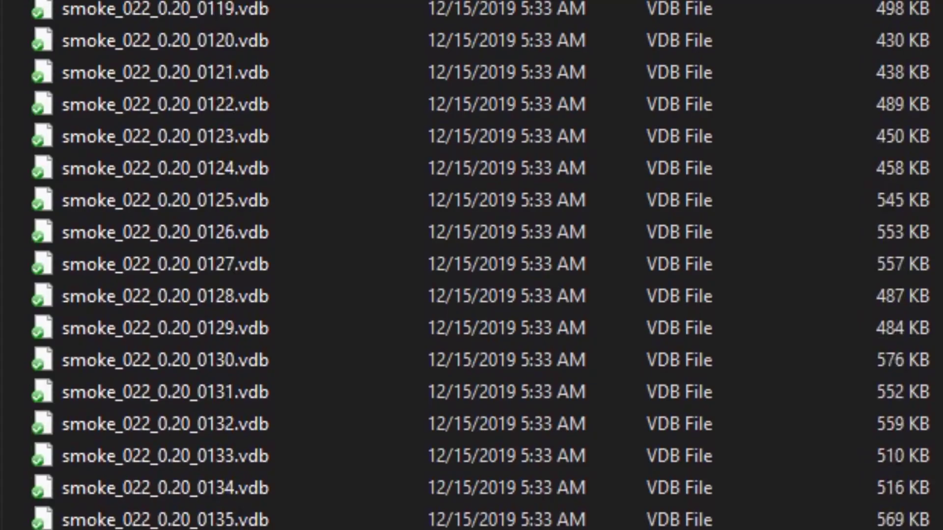
scroll(472, 265, "up", 20)
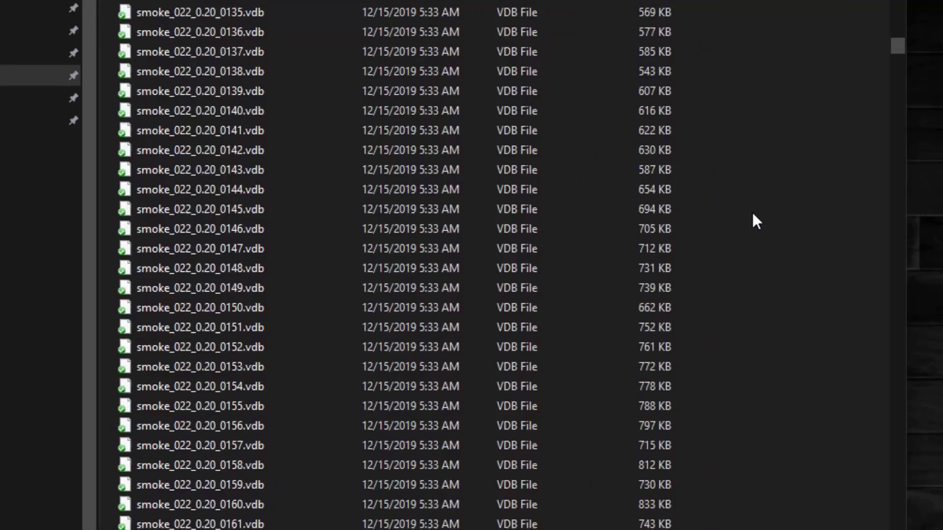
scroll(752, 212, "down", 8)
scroll(753, 215, "down", 20)
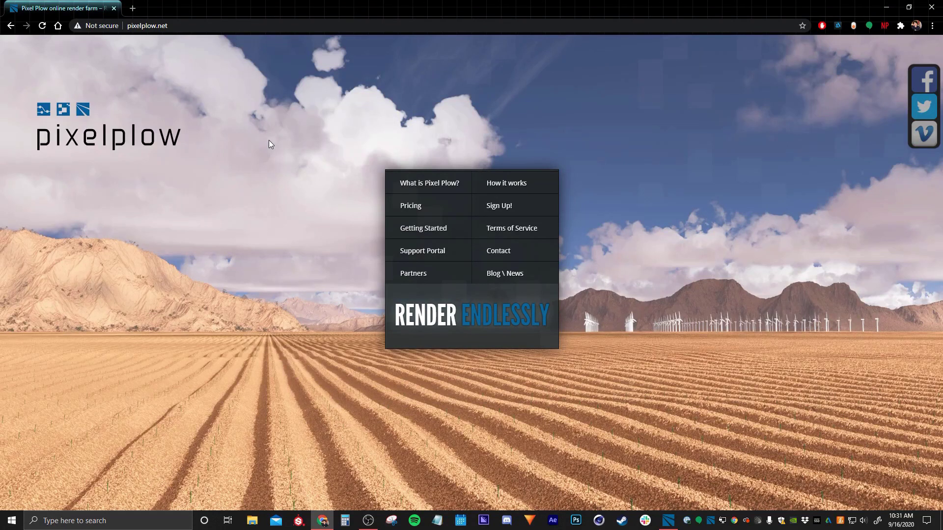
Step: Go to the Pixel Plow sign-up page and scroll down the account form
left_click(524, 208)
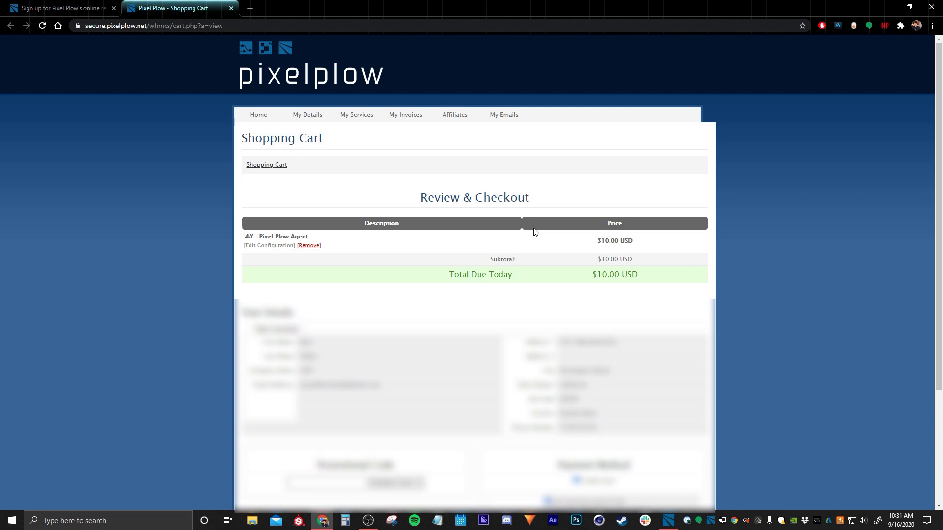
scroll(535, 232, "down", 2)
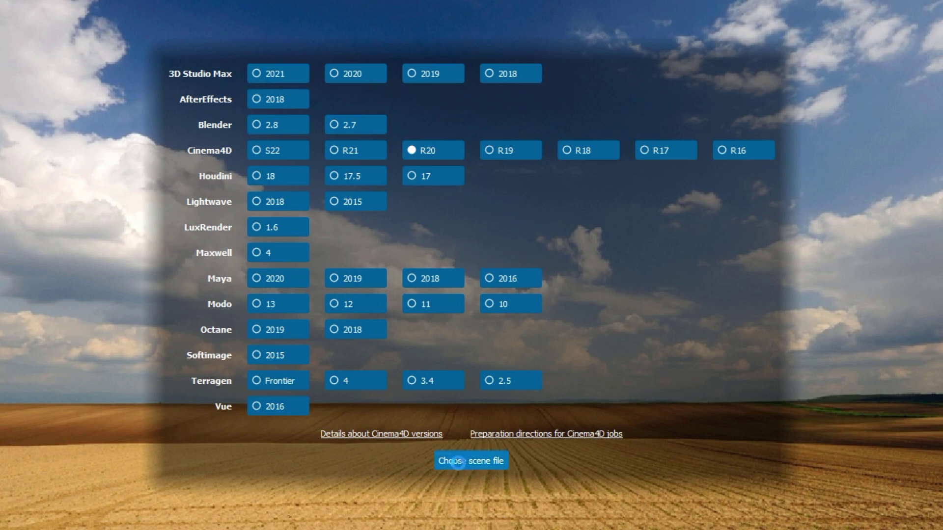
Step: Load Approach_Carmen_Collected.c4d from The Search Part 2 > C4D as the job's scene file
left_click(458, 461)
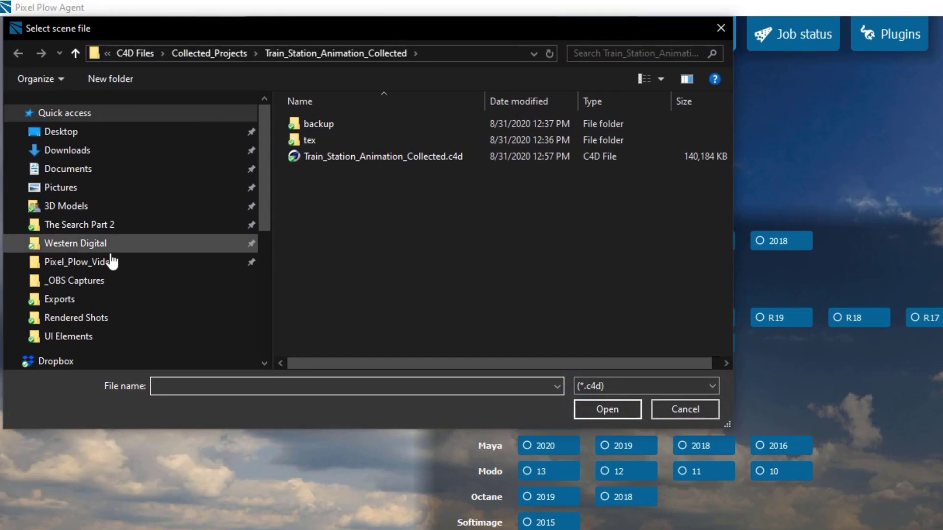
left_click(73, 225)
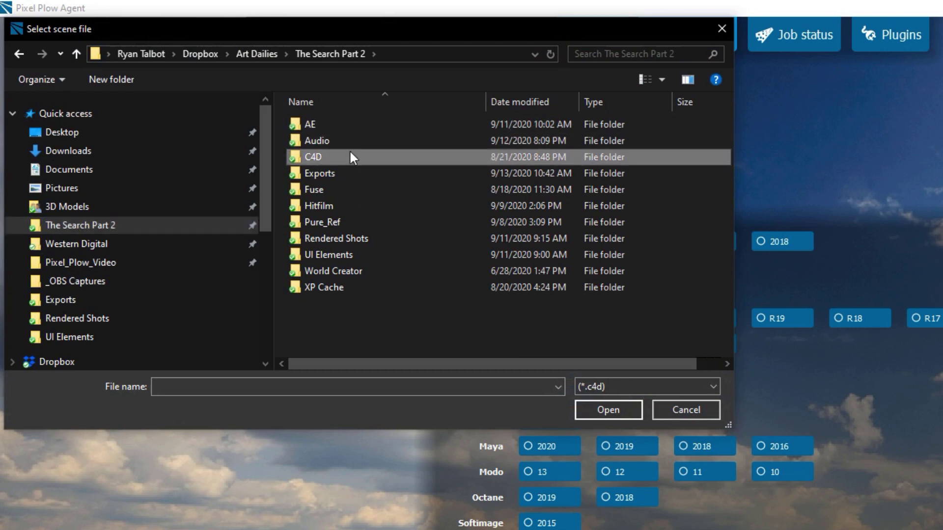
double_click(349, 149)
left_click(329, 158)
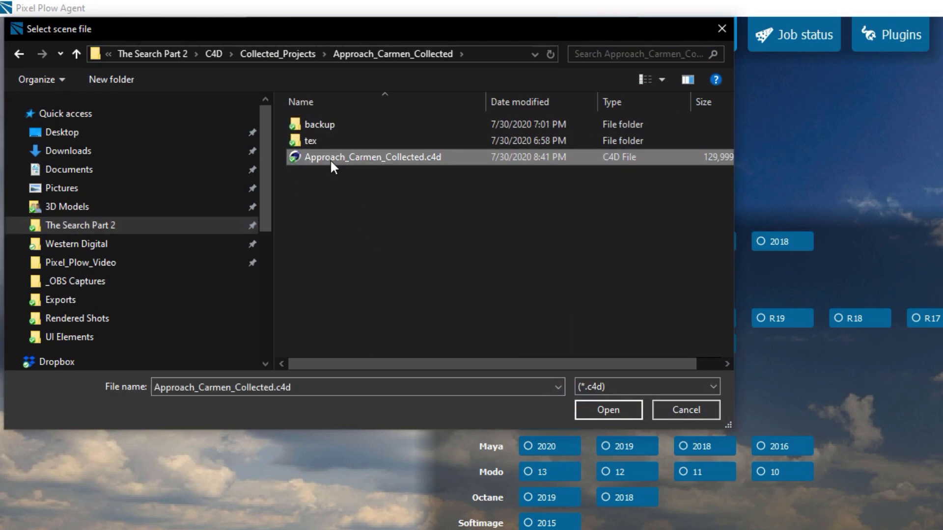
left_click(619, 417)
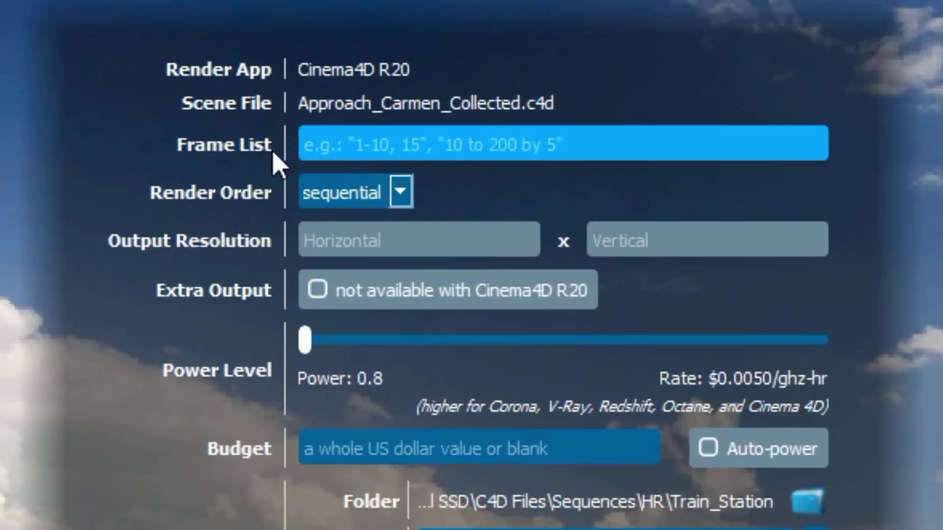
Step: Set the Frame List to 0-25 and return the power level slider to its 0.8 minimum
type("0-")
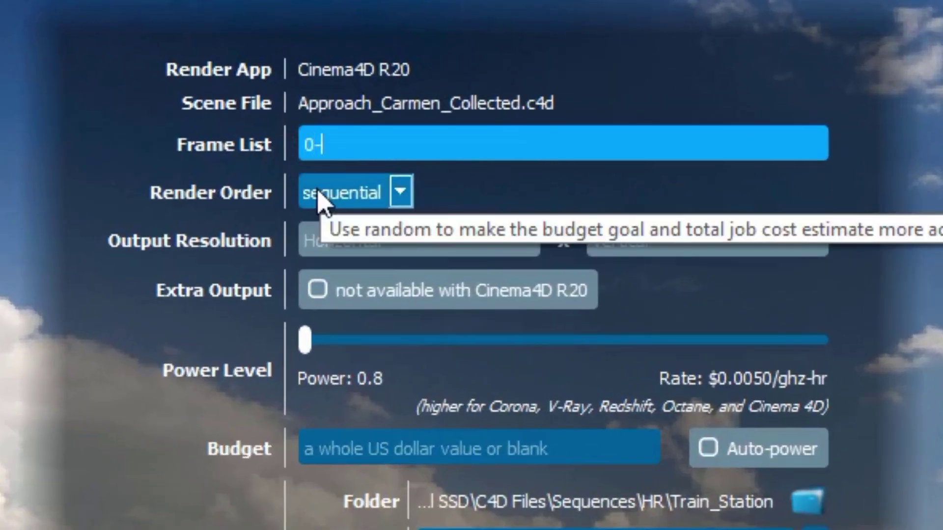
type("25")
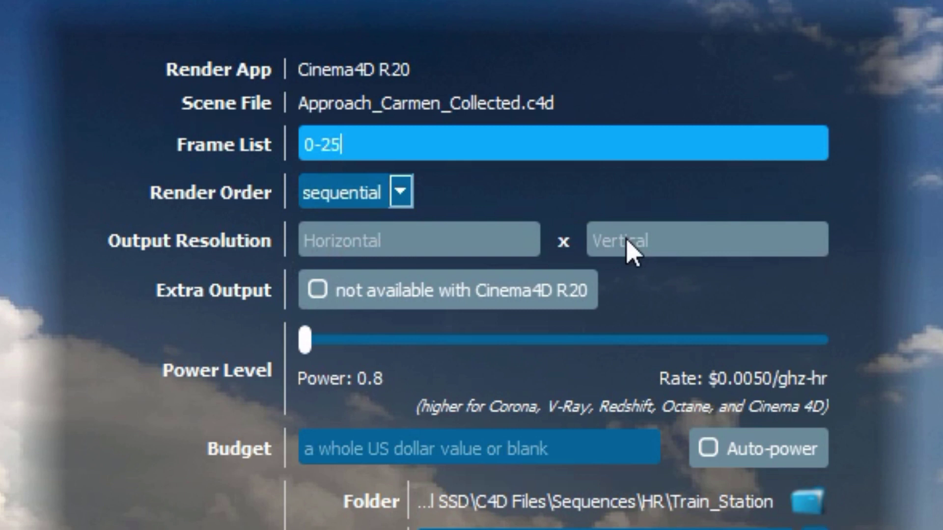
scroll(646, 269, "down", 1)
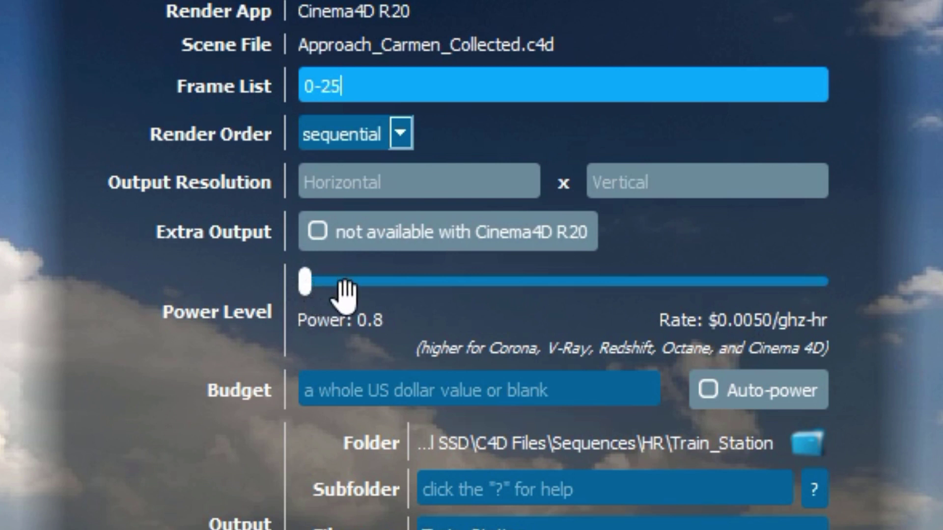
left_click_drag(305, 284, 376, 315)
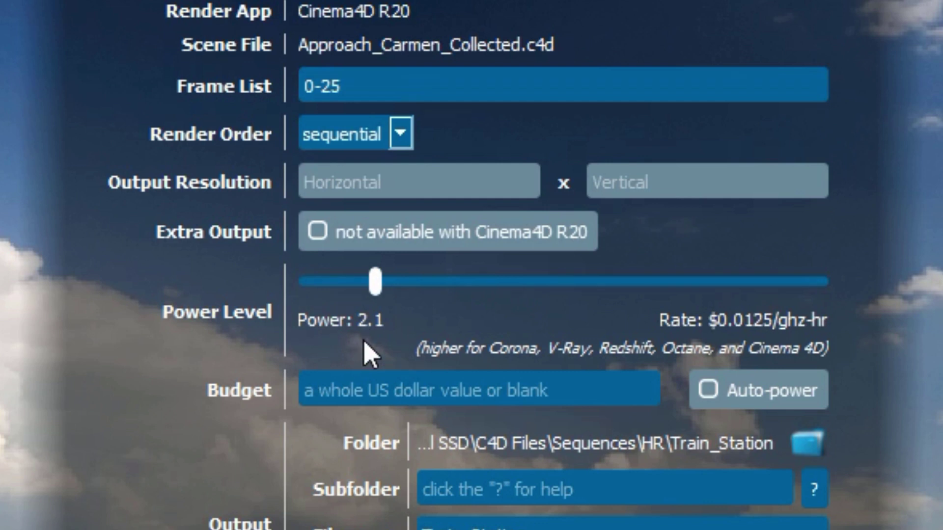
left_click_drag(375, 282, 330, 337)
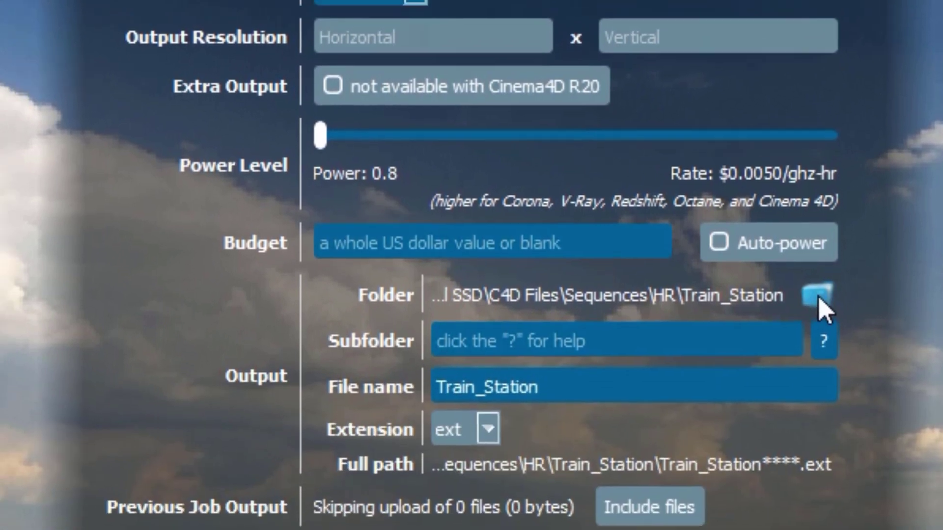
Step: Browse the output location to the Desktop and create a new OUTPUT folder there
left_click(818, 296)
left_click(152, 156)
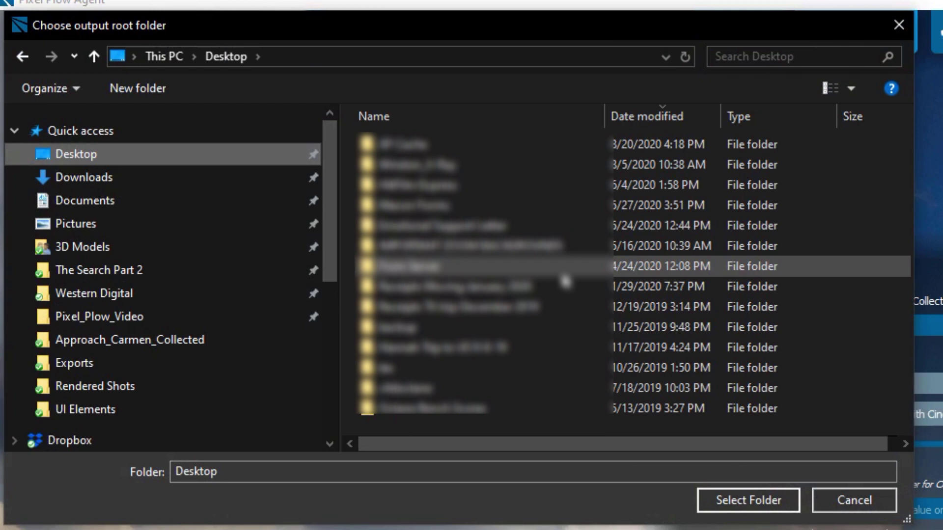
right_click(504, 425)
left_click(579, 529)
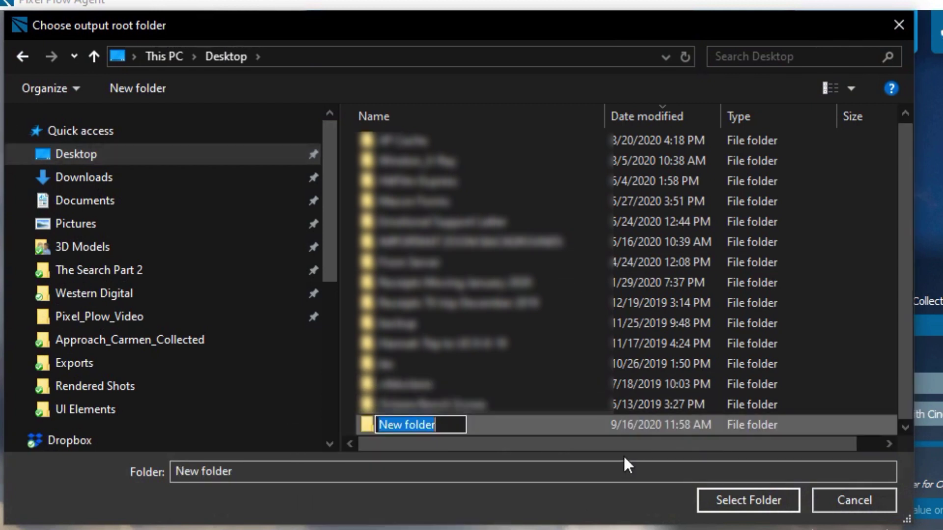
type("OUTPUT")
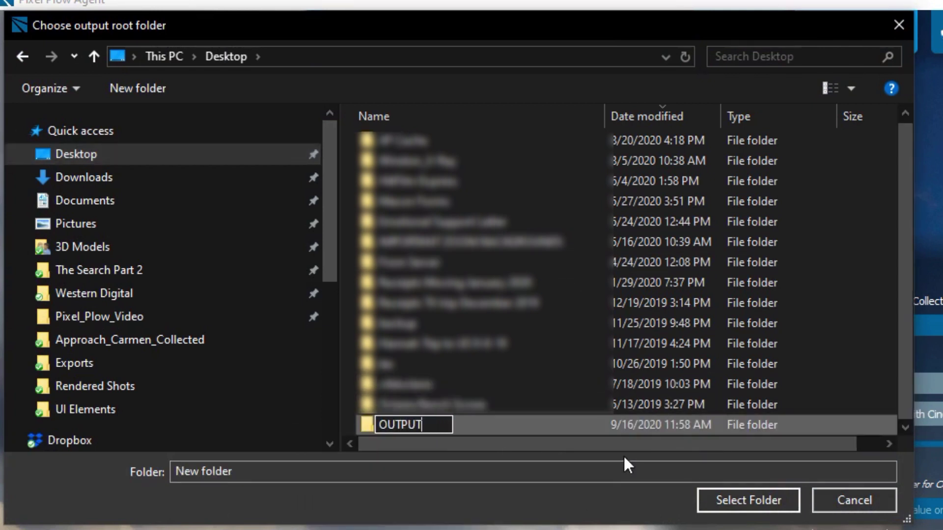
key("Return")
key("Return")
Step: Create an Approach_Carmen_Collected folder inside OUTPUT and select it as the output root
right_click(428, 178)
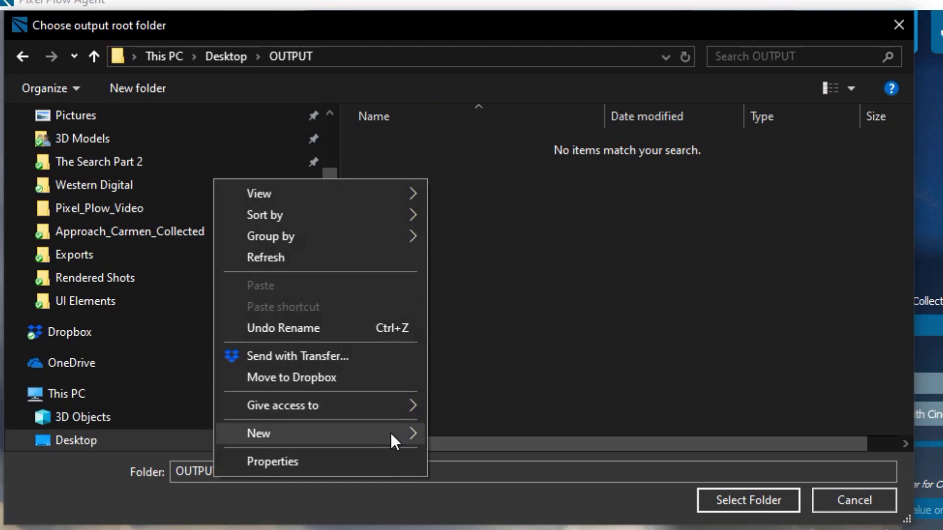
mouse_move(391, 432)
left_click(476, 437)
type("Approach_Carmen_Collected")
key("Return")
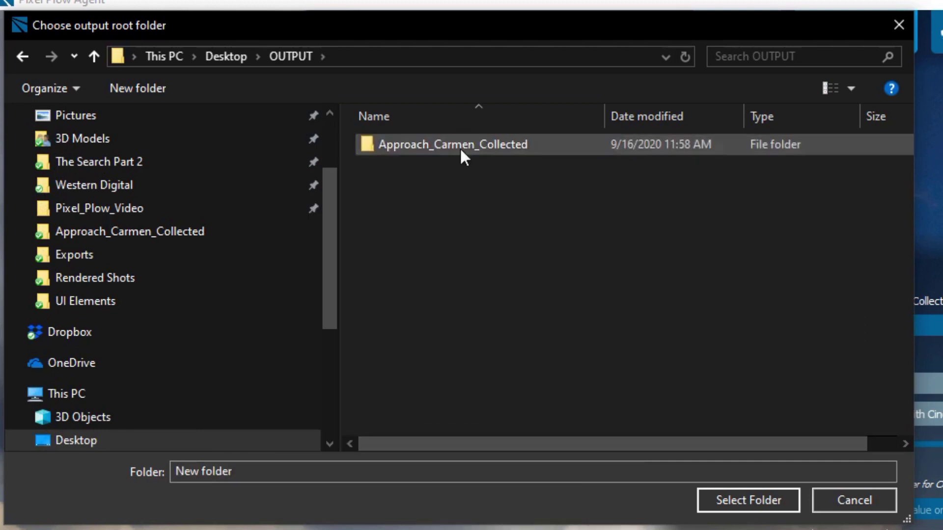
double_click(431, 145)
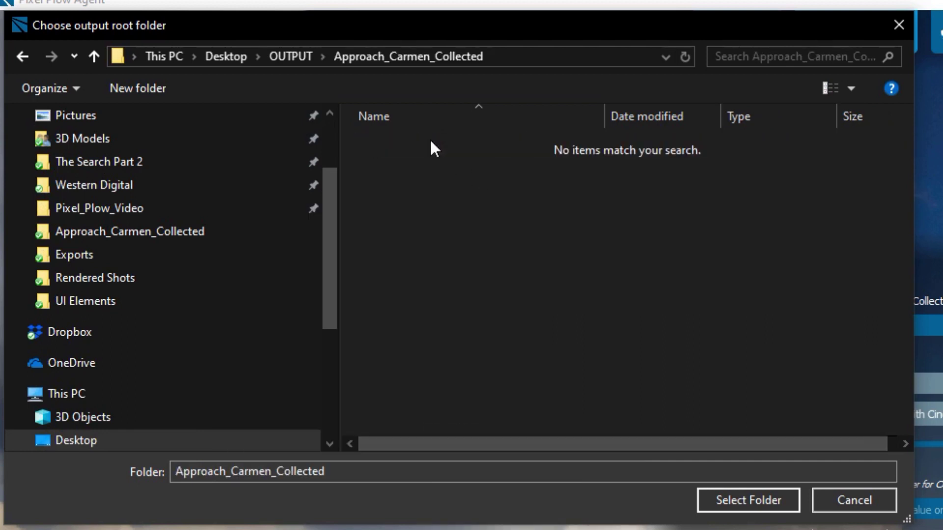
left_click(723, 505)
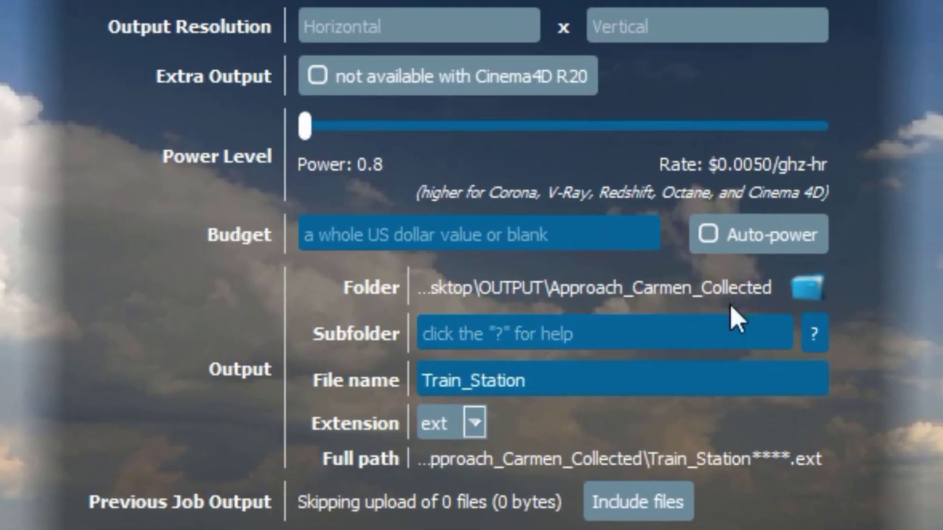
Step: Replace the Train_Station file name with Approach_Carmen_Collected and submit the render job
left_click_drag(619, 393, 343, 373)
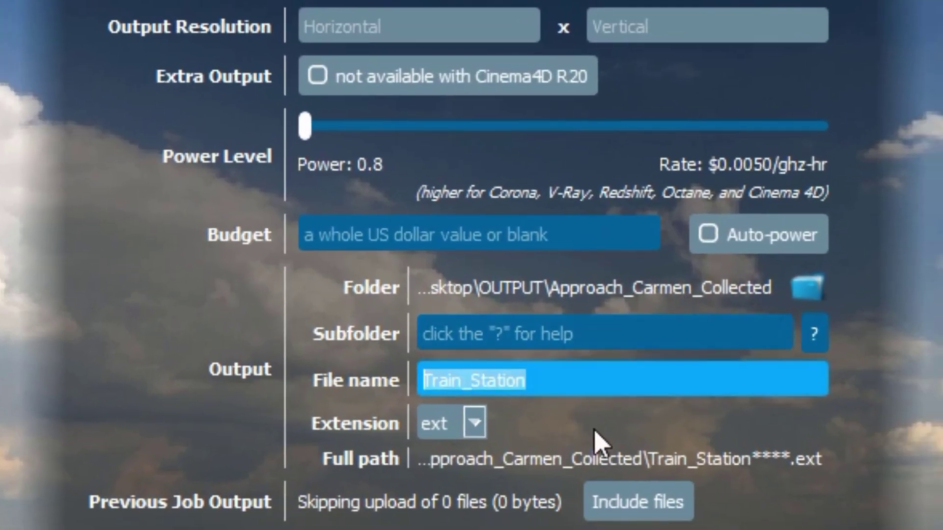
type("Approach_Ca")
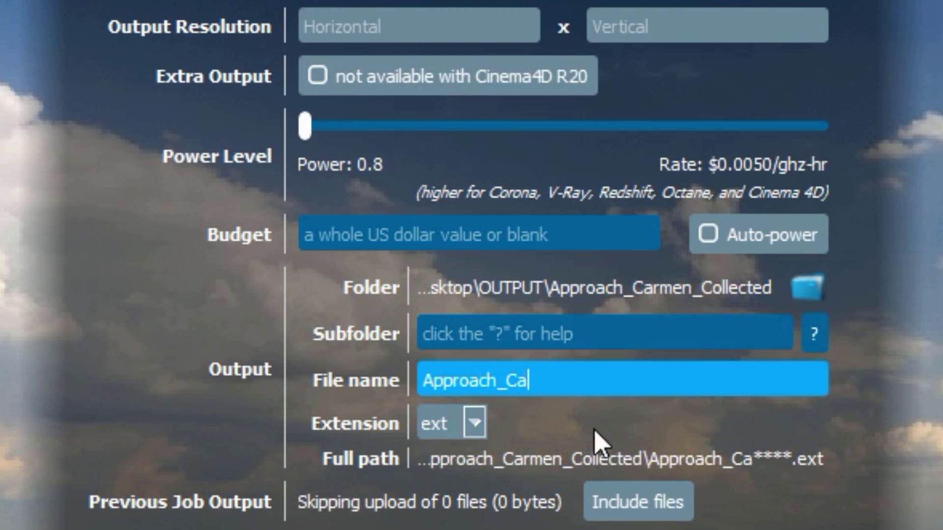
type("rmen_Collected")
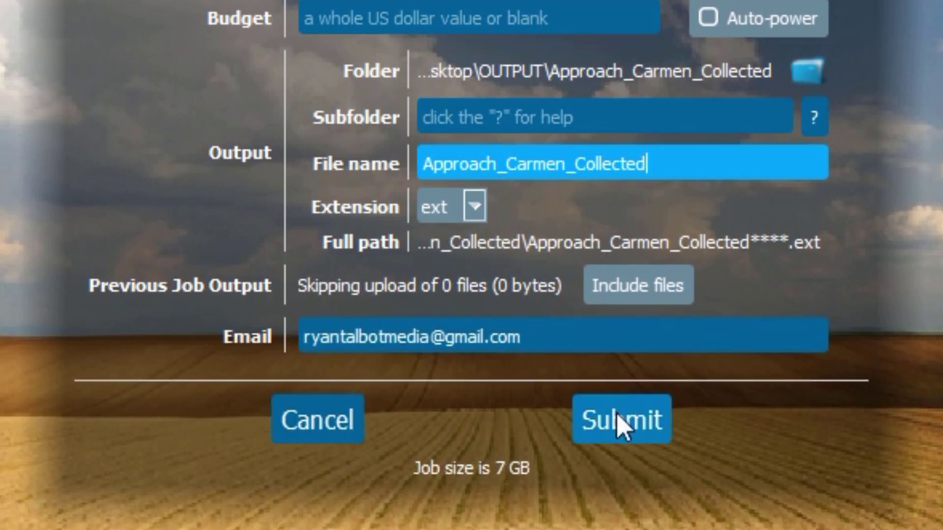
left_click(621, 420)
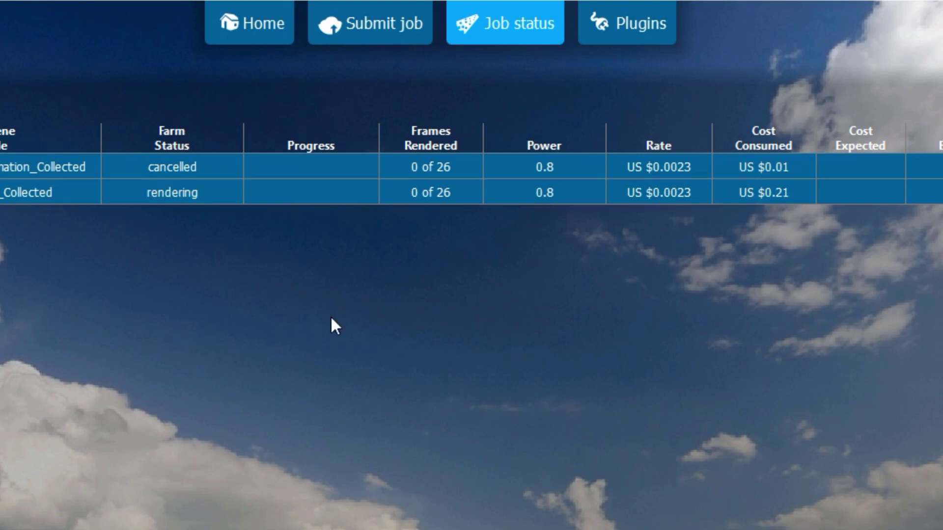
Step: Enter a 15 US dollar maximum cost in the rendering job's Change Budget/Auto-power setting
right_click(188, 192)
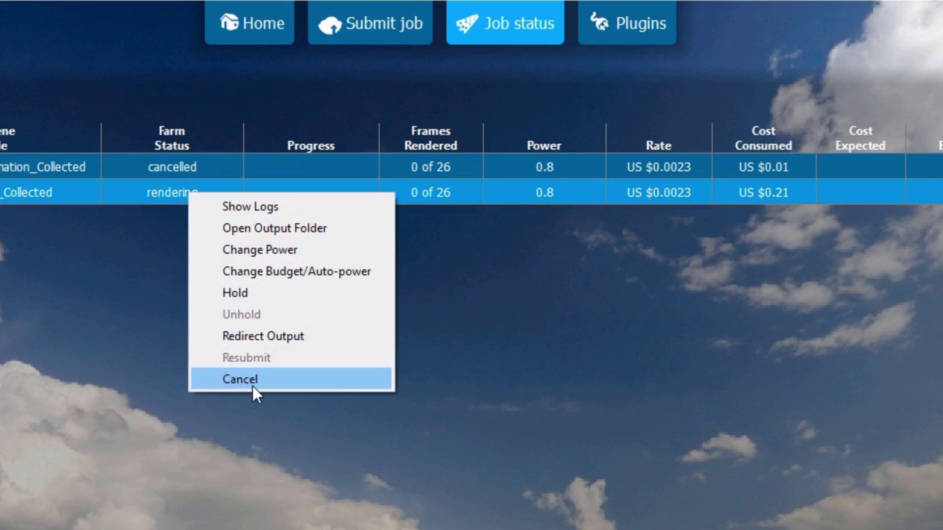
left_click(226, 467)
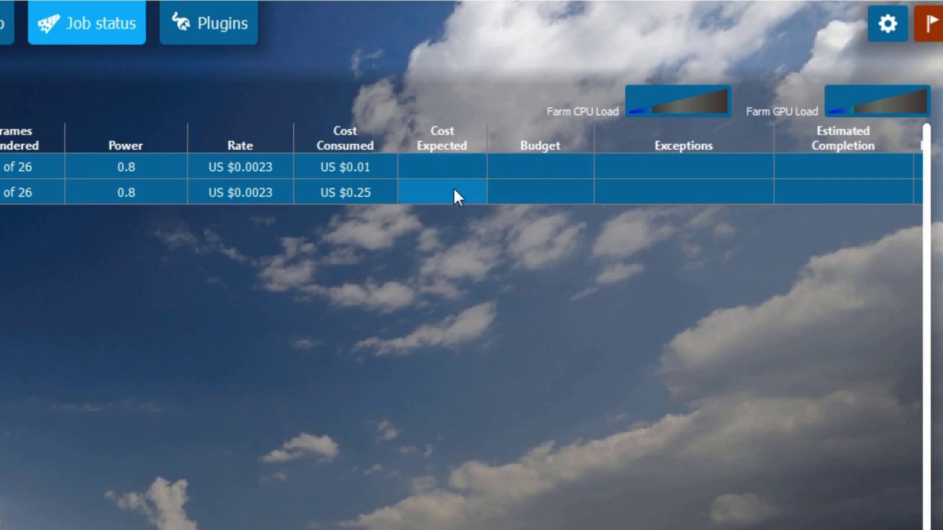
right_click(418, 185)
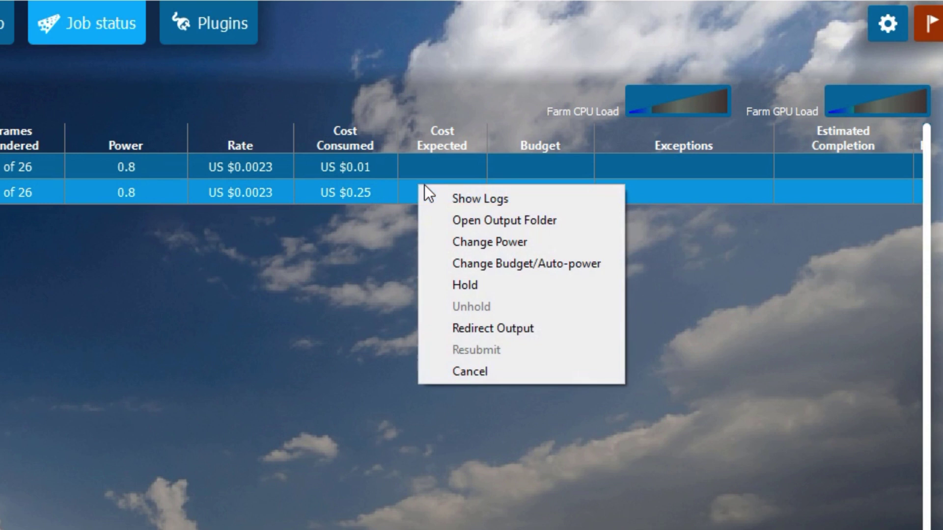
left_click(446, 263)
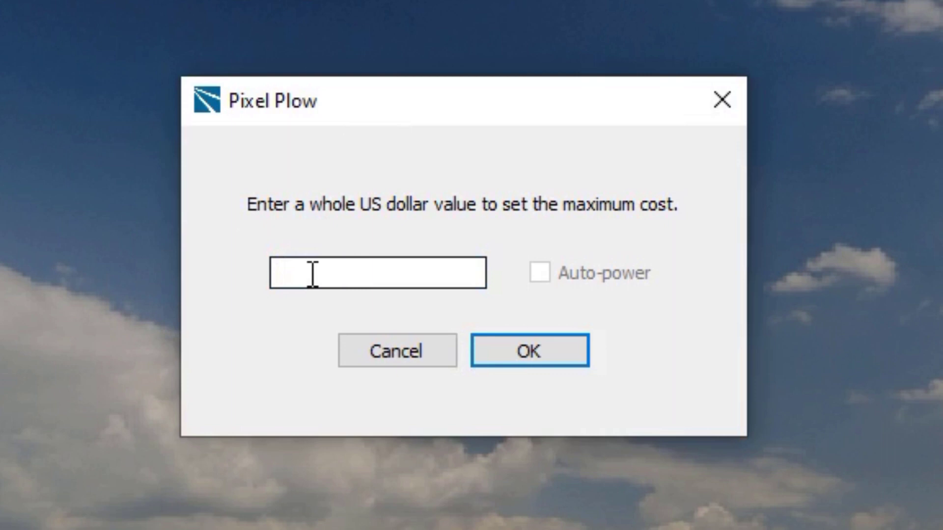
type("15")
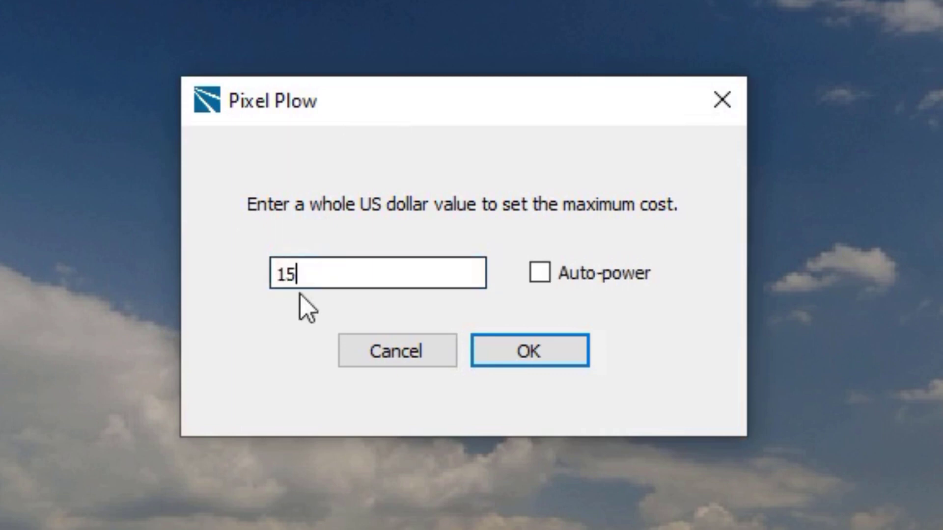